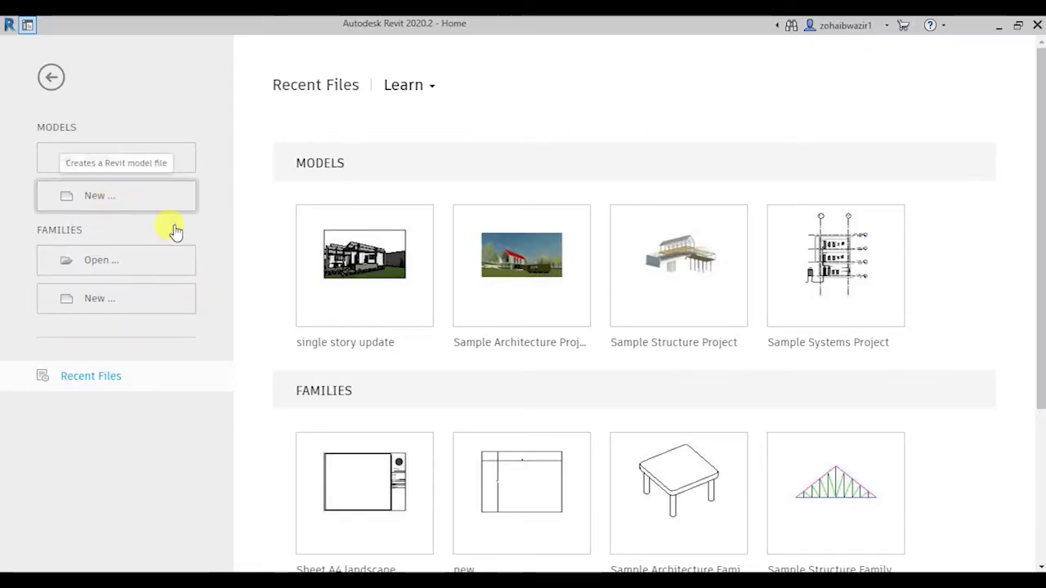
Create a new project, Project2, from the Architectural Template.
left_click(115, 198)
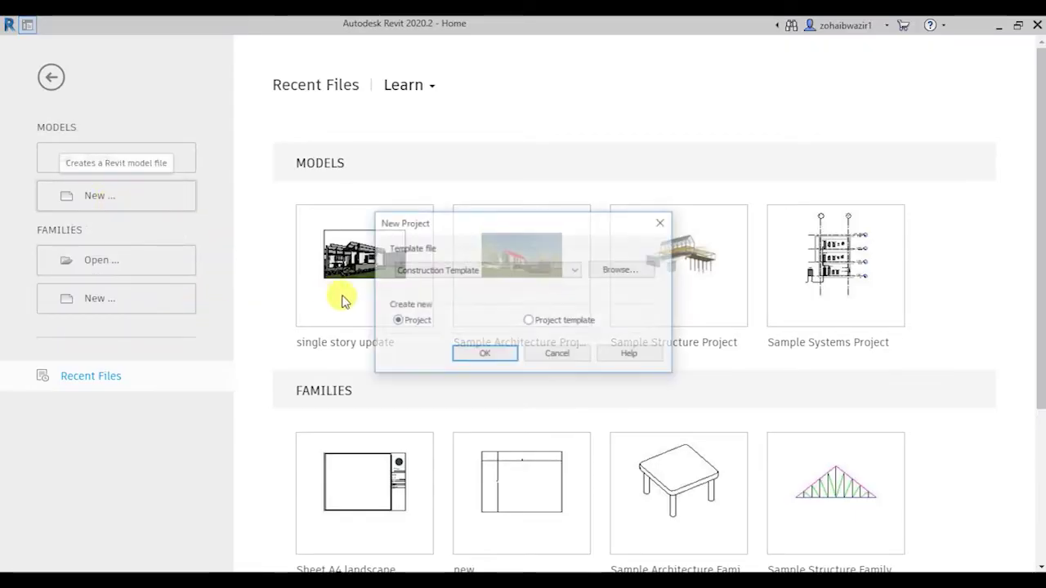
left_click(493, 271)
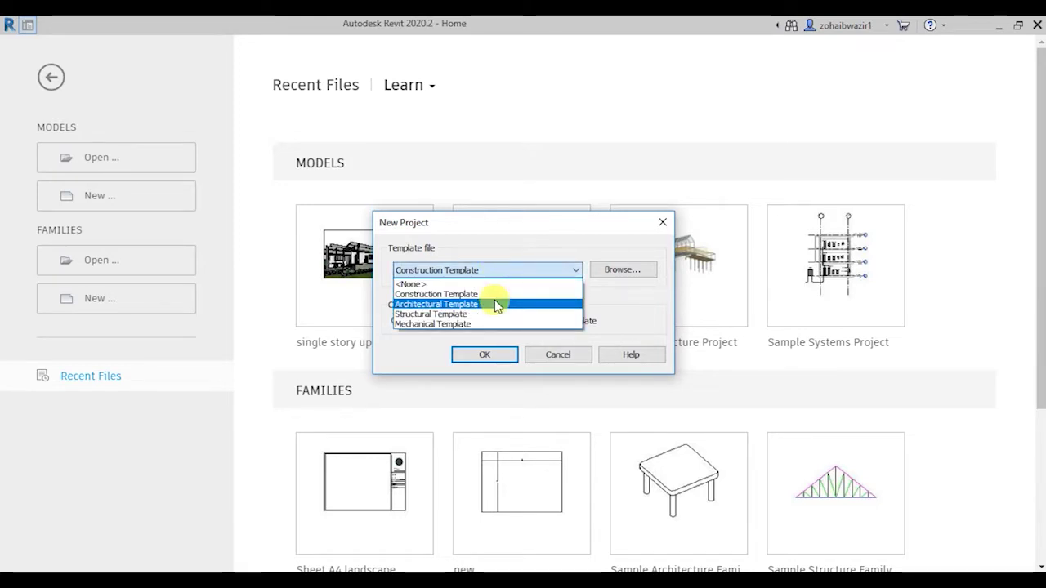
left_click(496, 305)
left_click(503, 360)
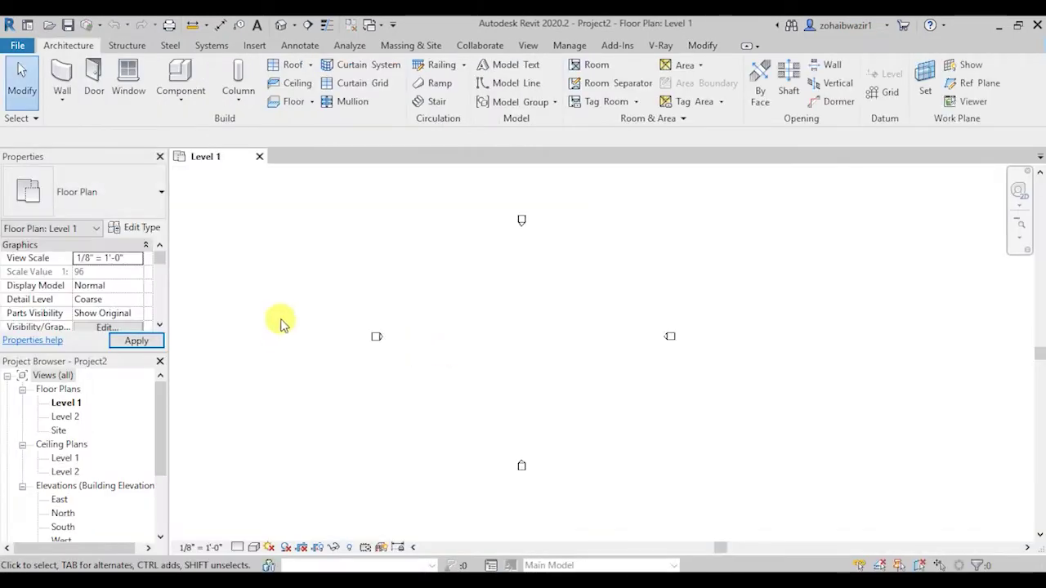
Draw a vertical reference plane on the Level 1 floor plan.
scroll(494, 337, "up", 3)
scroll(498, 329, "down", 3)
scroll(483, 313, "up", 2)
scroll(490, 319, "down", 1)
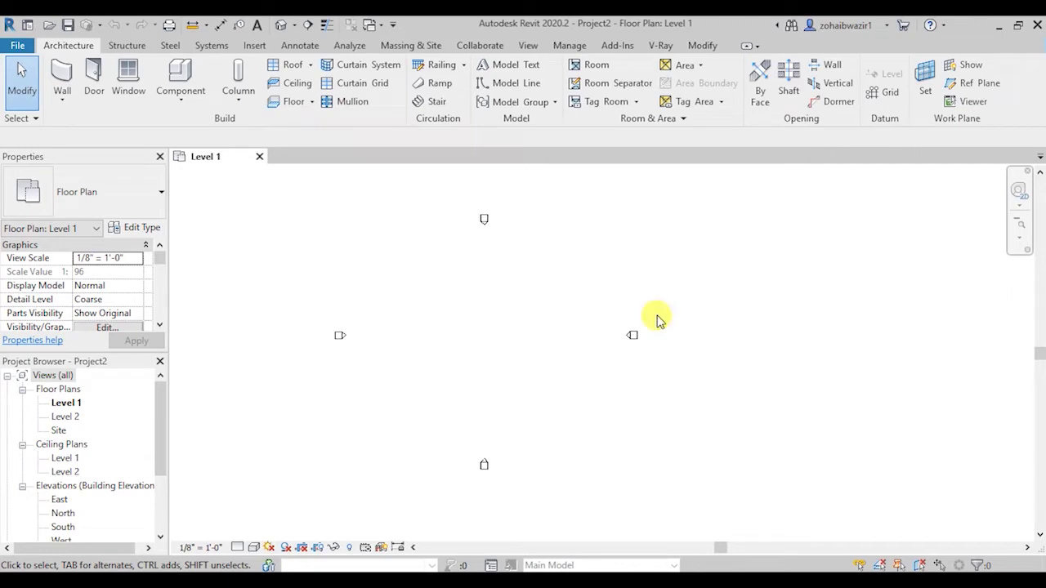
left_click(973, 84)
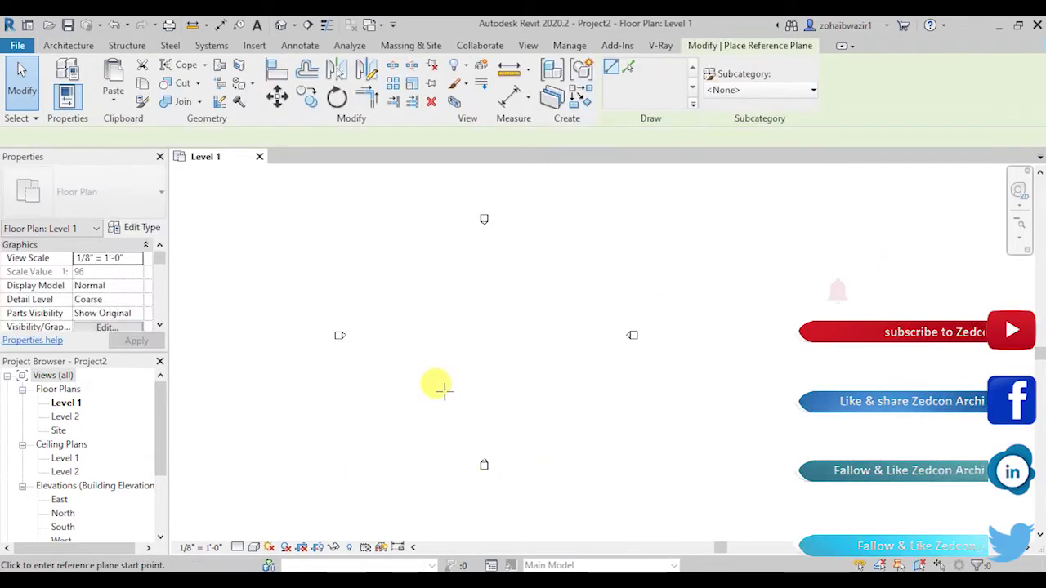
scroll(441, 388, "up", 3)
scroll(466, 318, "down", 2)
left_click(450, 303)
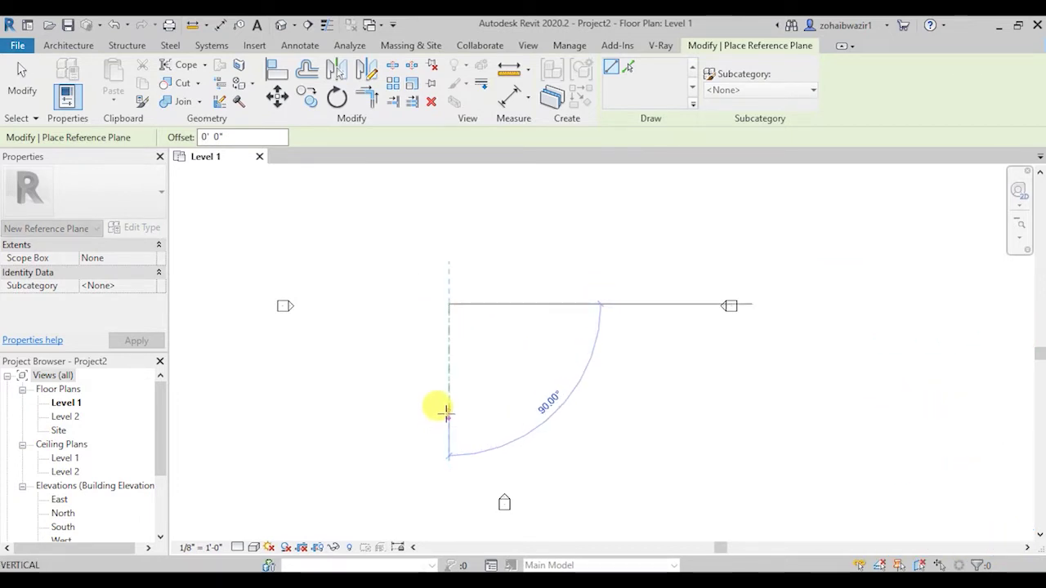
left_click(448, 415)
scroll(439, 368, "up", 2)
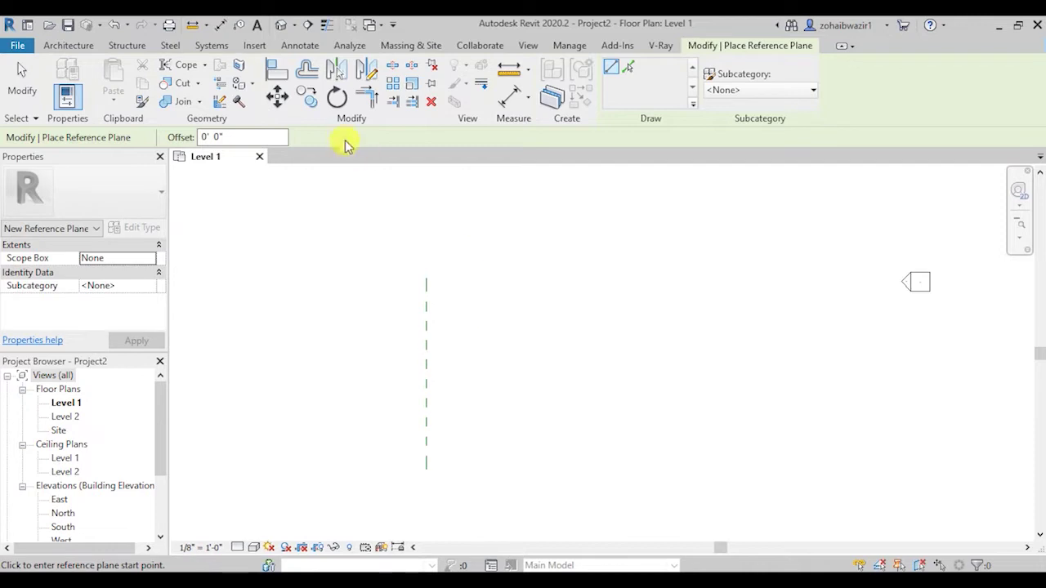
key("Escape")
key("Escape")
Copy the reference plane 18'-0" to the right using Move with Copy.
right_click(425, 326)
left_click(522, 336)
key("m")
key("v")
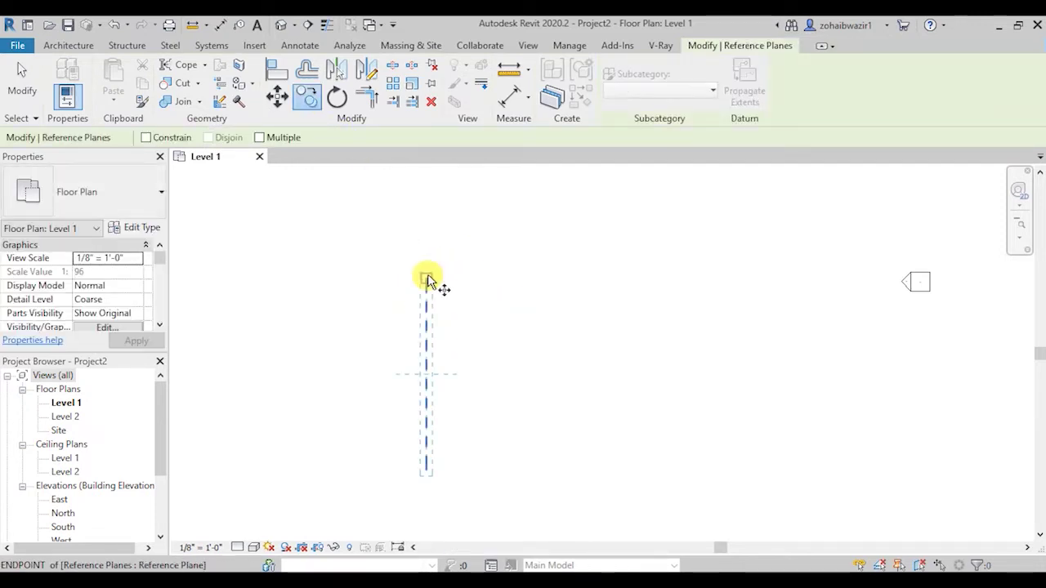
left_click(426, 278)
scroll(532, 276, "up", 3)
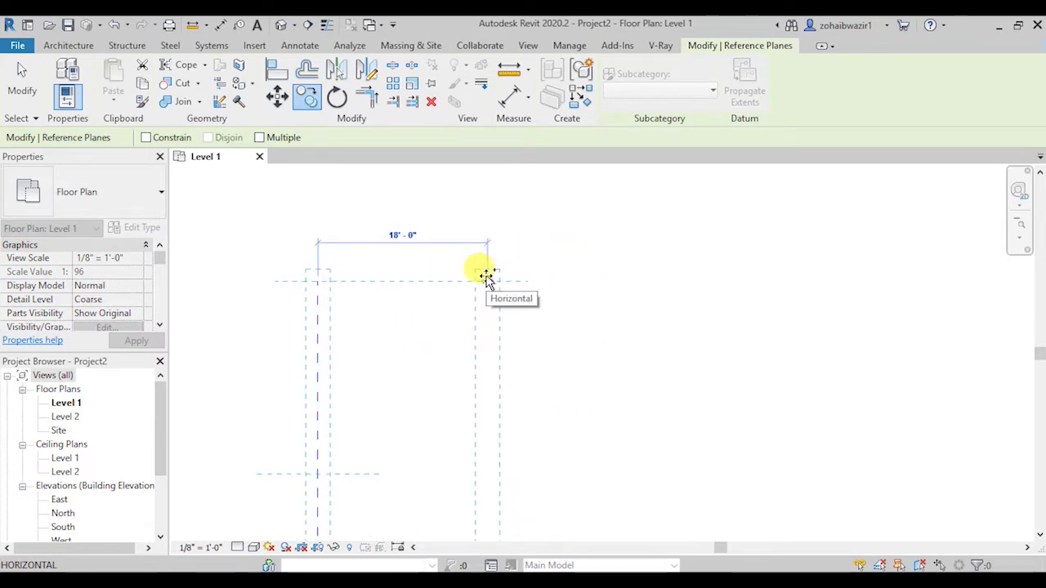
type("18")
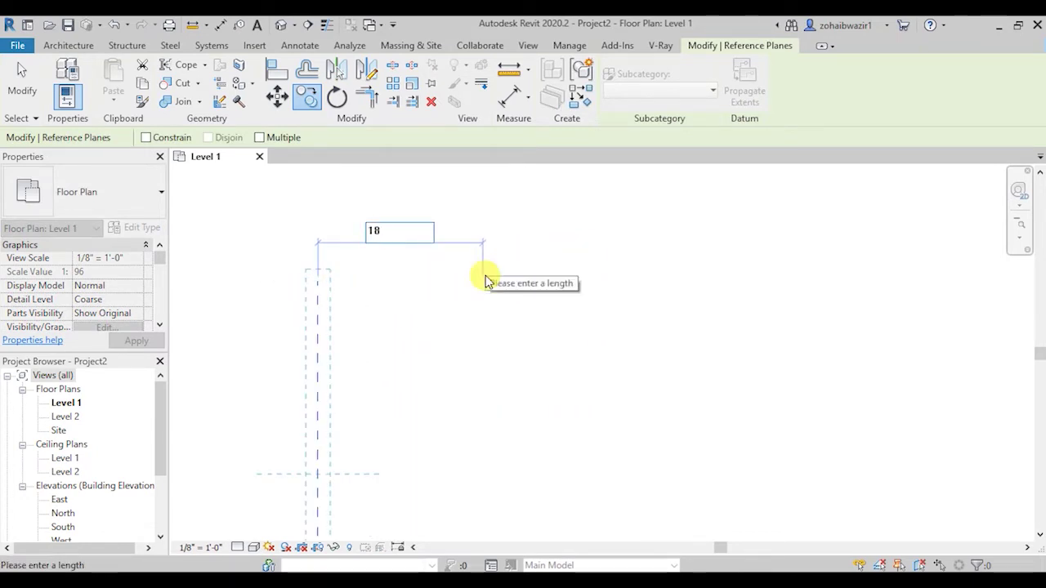
key("Return")
scroll(486, 281, "down", 1)
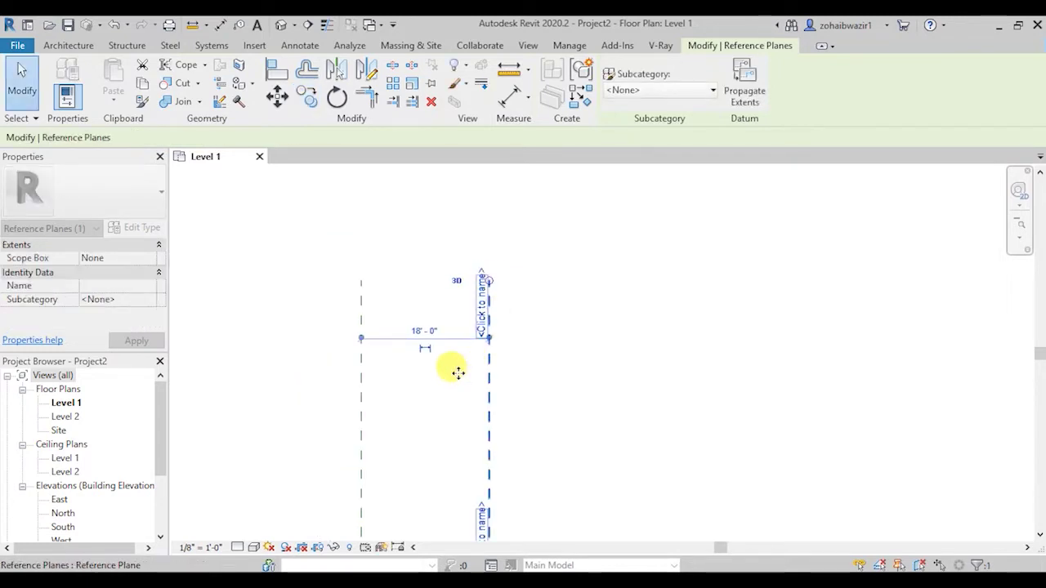
scroll(431, 327, "up", 1)
left_click(430, 325)
scroll(430, 325, "up", 1)
scroll(327, 280, "up", 1)
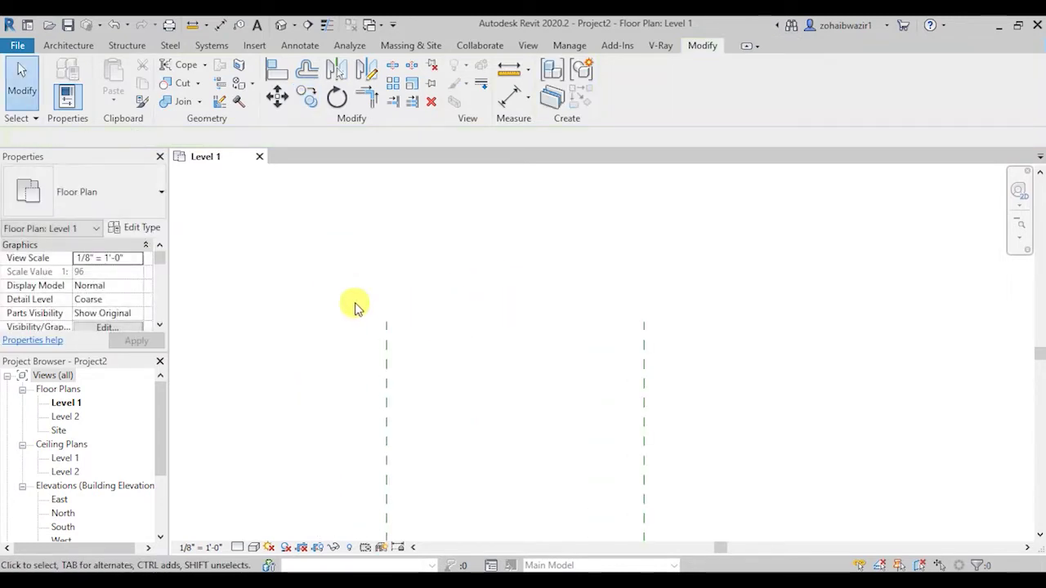
Start the Structure column tool and browse Load Family up to the US Imperial library.
left_click(123, 46)
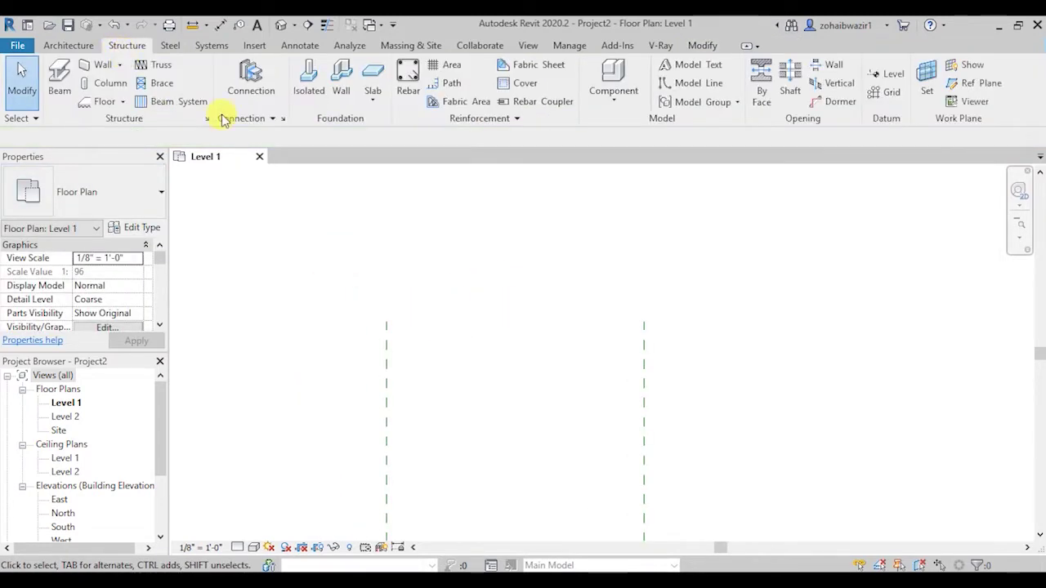
left_click(114, 84)
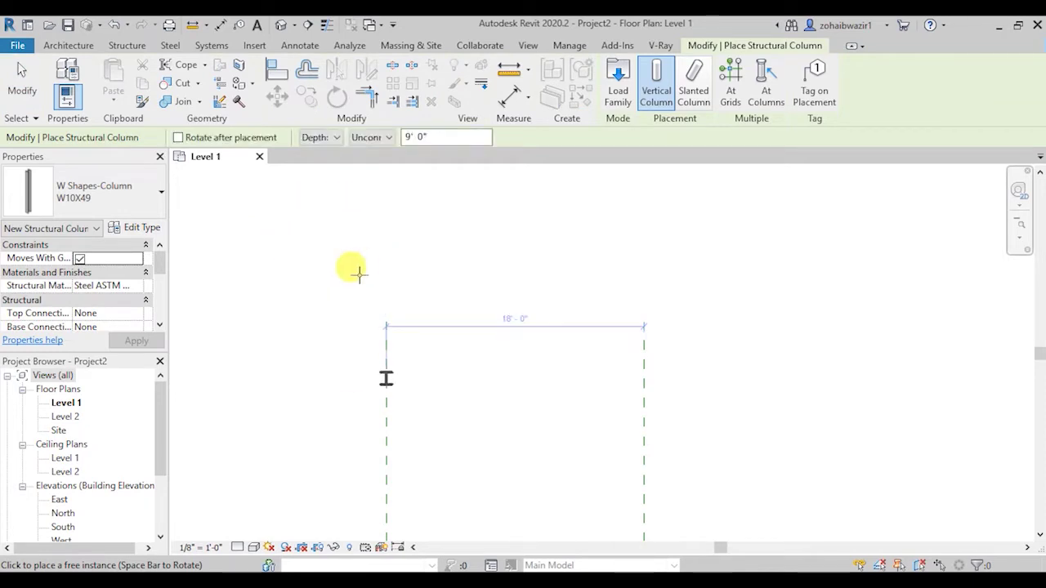
left_click(625, 106)
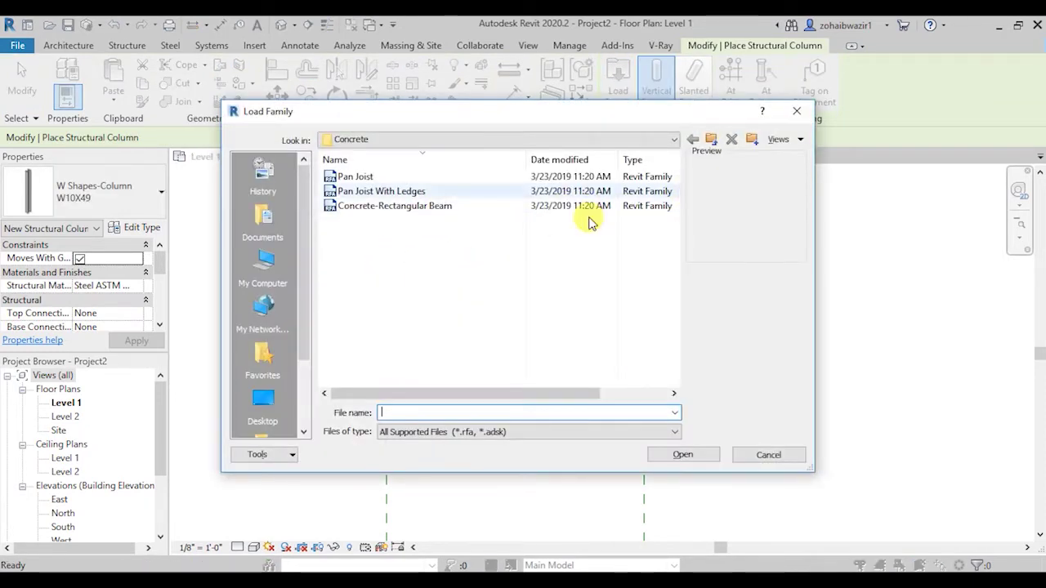
left_click(711, 140)
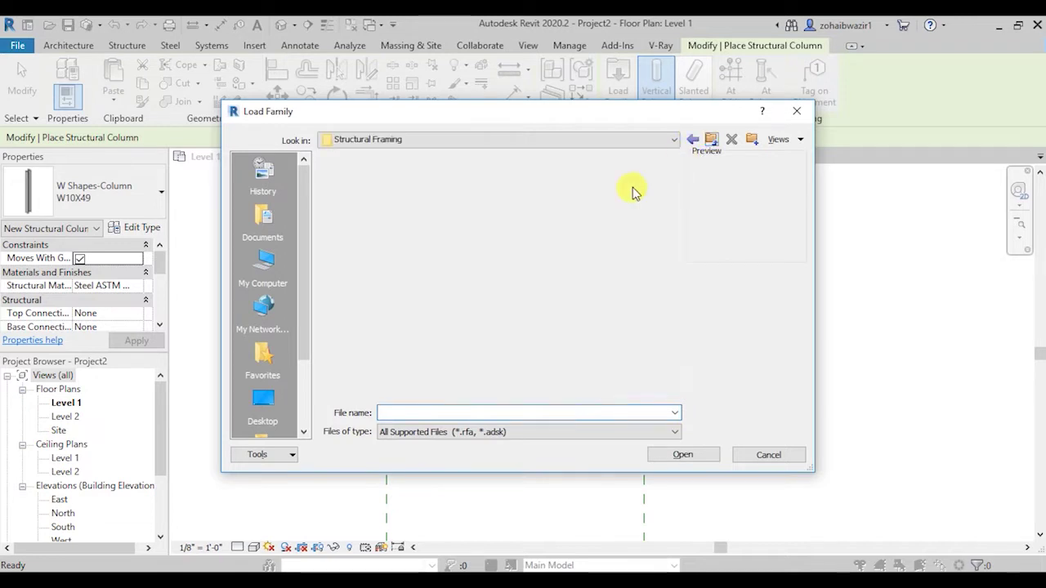
left_click(711, 140)
scroll(385, 192, "down", 3)
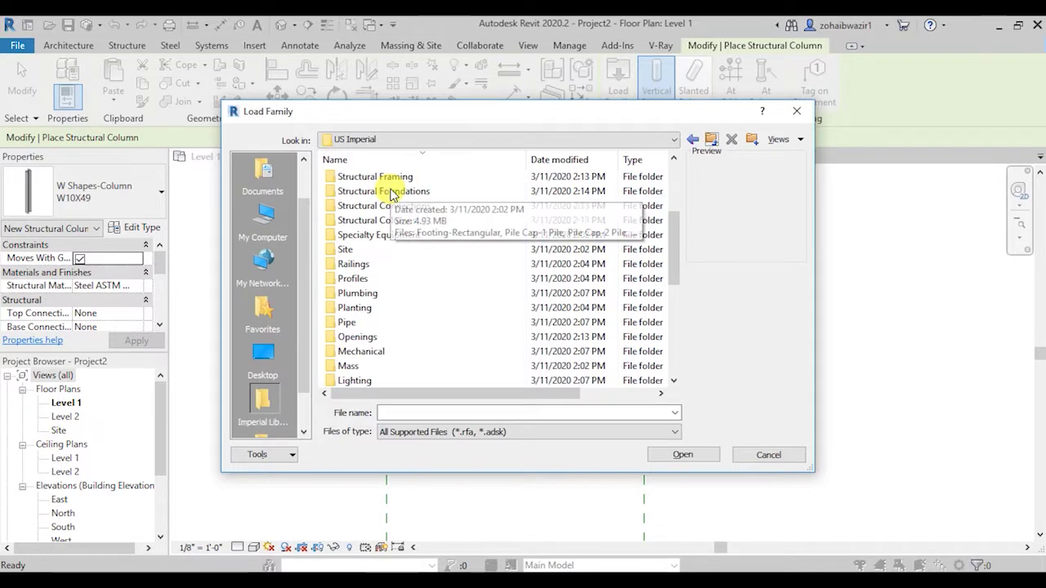
scroll(437, 245, "up", 1)
scroll(434, 233, "up", 1)
scroll(434, 233, "up", 1)
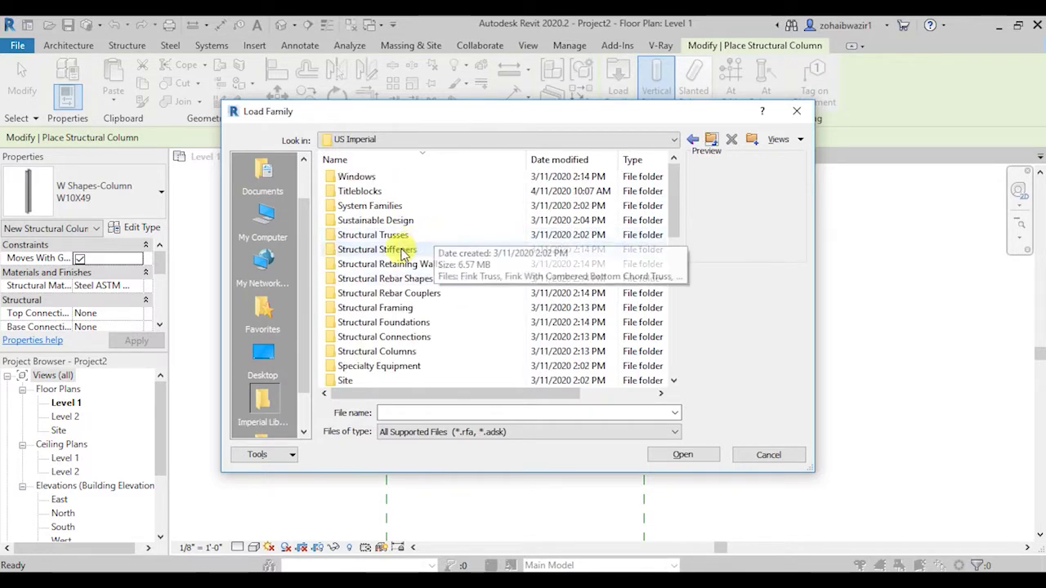
Load Concrete-Square-Column.rfa from Structural Columns > Concrete.
double_click(408, 351)
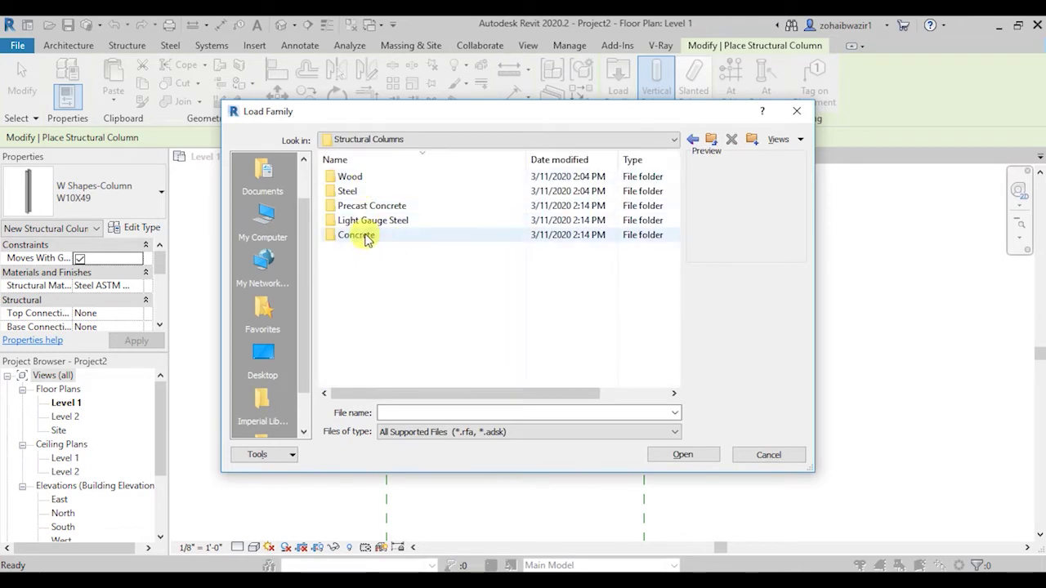
left_click(362, 234)
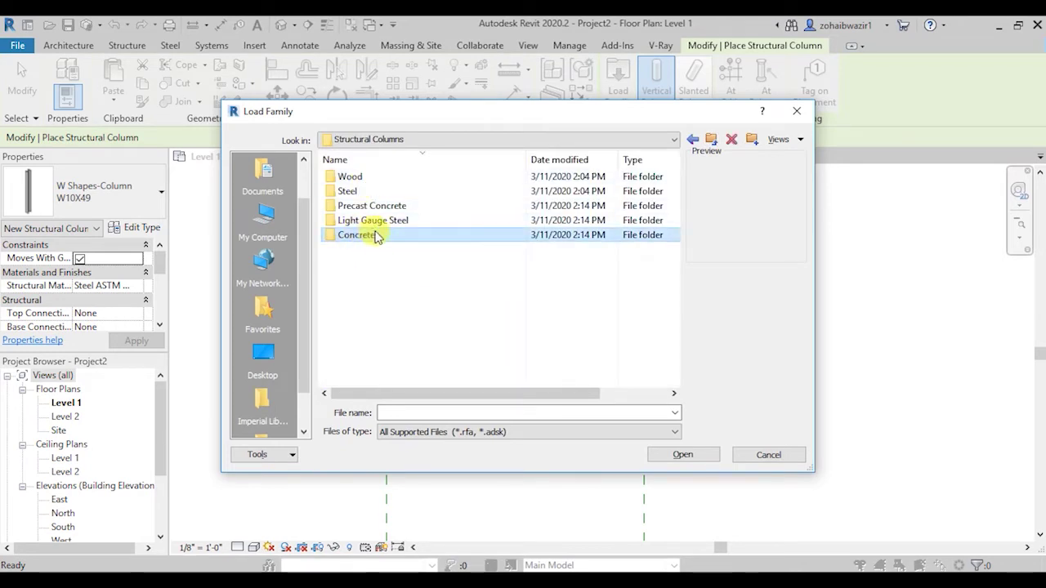
double_click(400, 241)
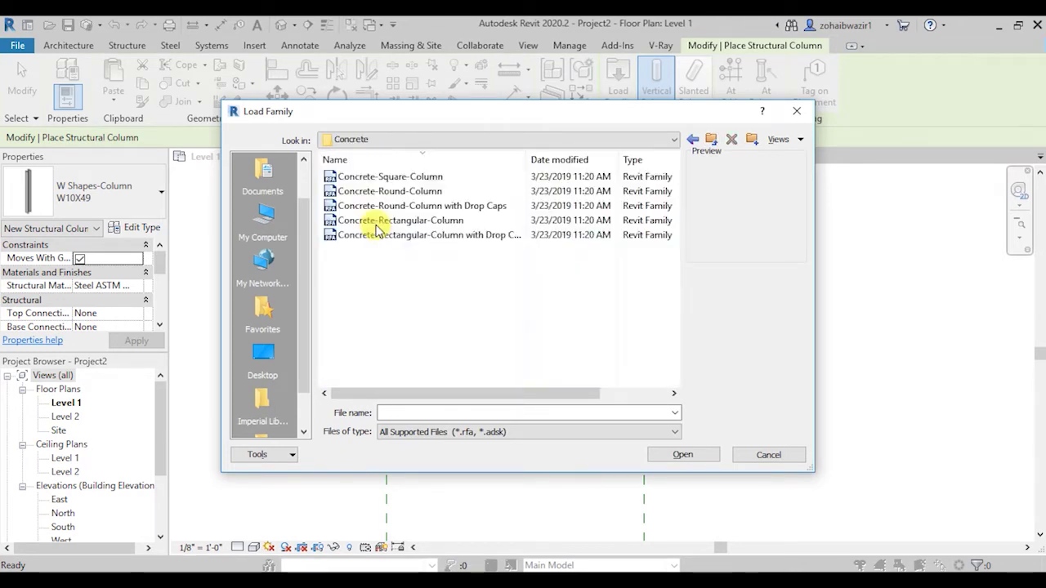
left_click(383, 176)
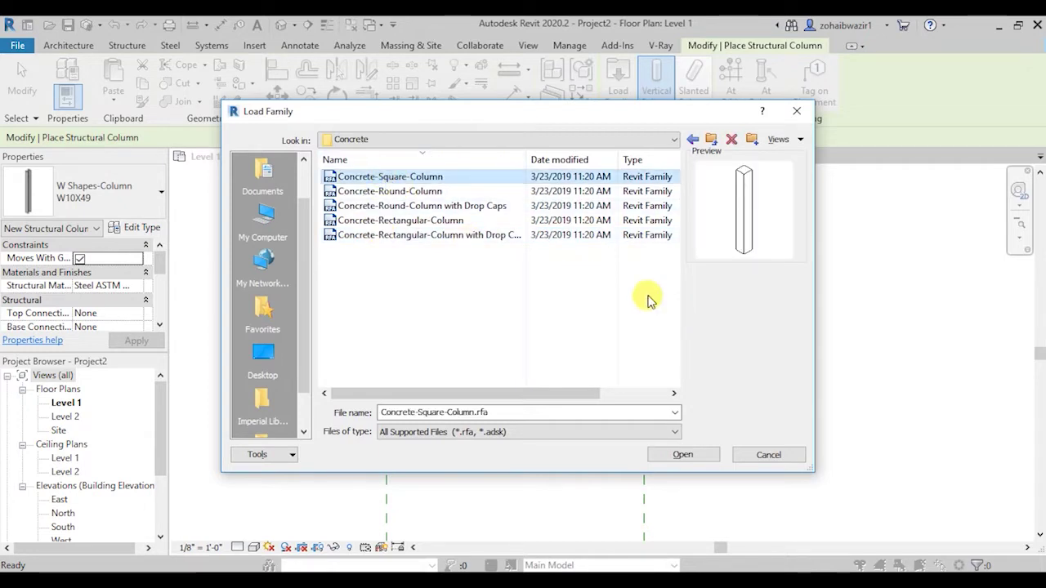
left_click(697, 455)
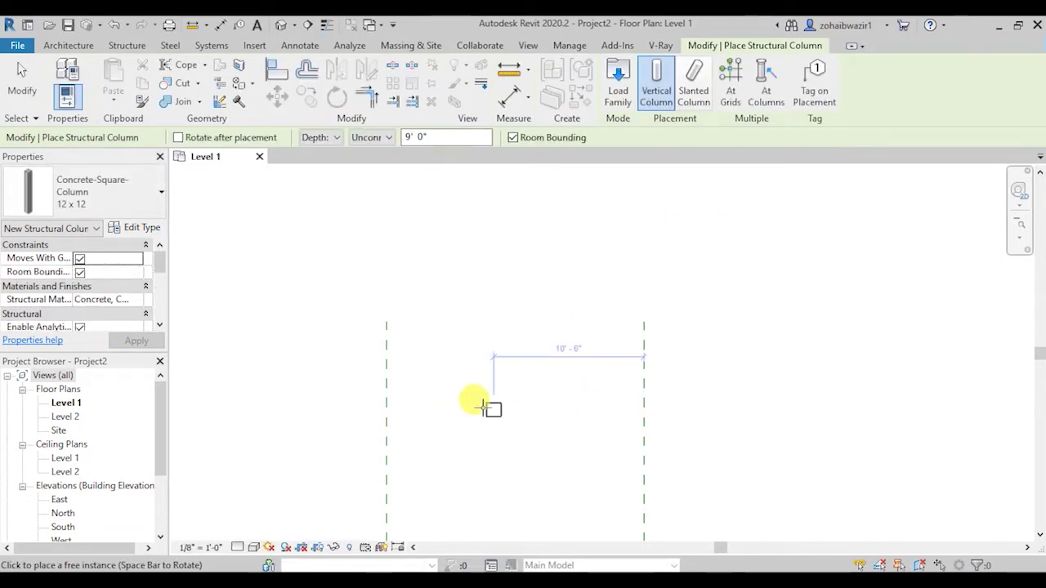
Place a 12 x 12 column on the left reference plane, then dismiss the warning and exit placement.
scroll(391, 367, "up", 2)
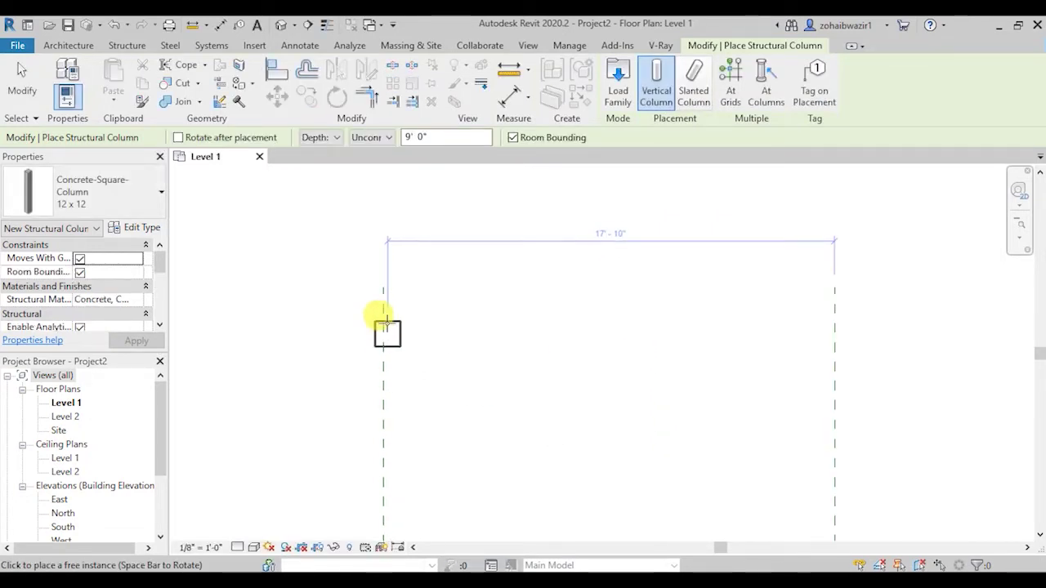
scroll(382, 280, "up", 2)
scroll(380, 290, "down", 2)
scroll(393, 323, "down", 1)
scroll(405, 334, "up", 2)
scroll(400, 336, "up", 1)
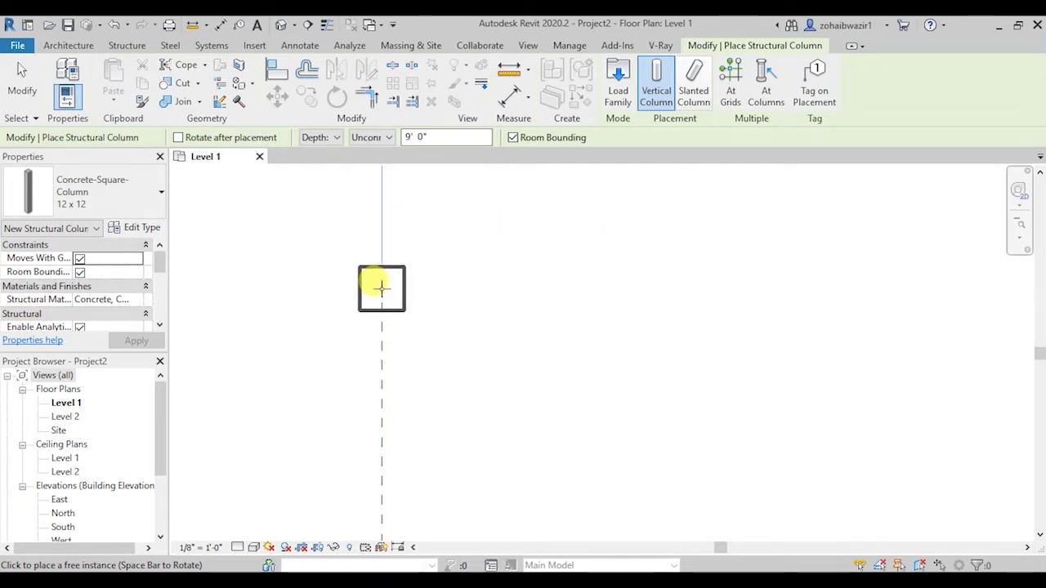
left_click(382, 288)
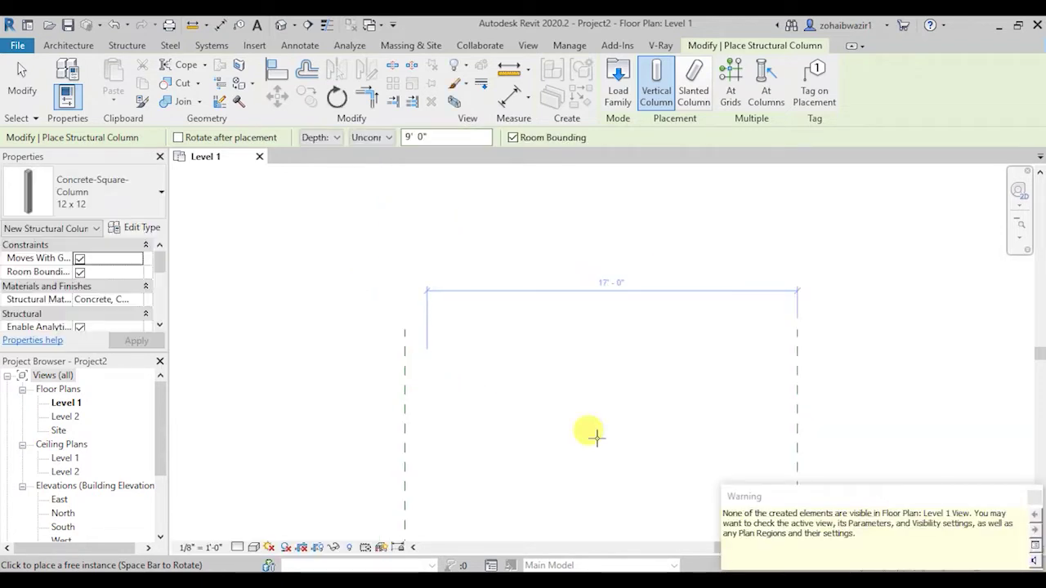
left_click(1035, 496)
key("Escape")
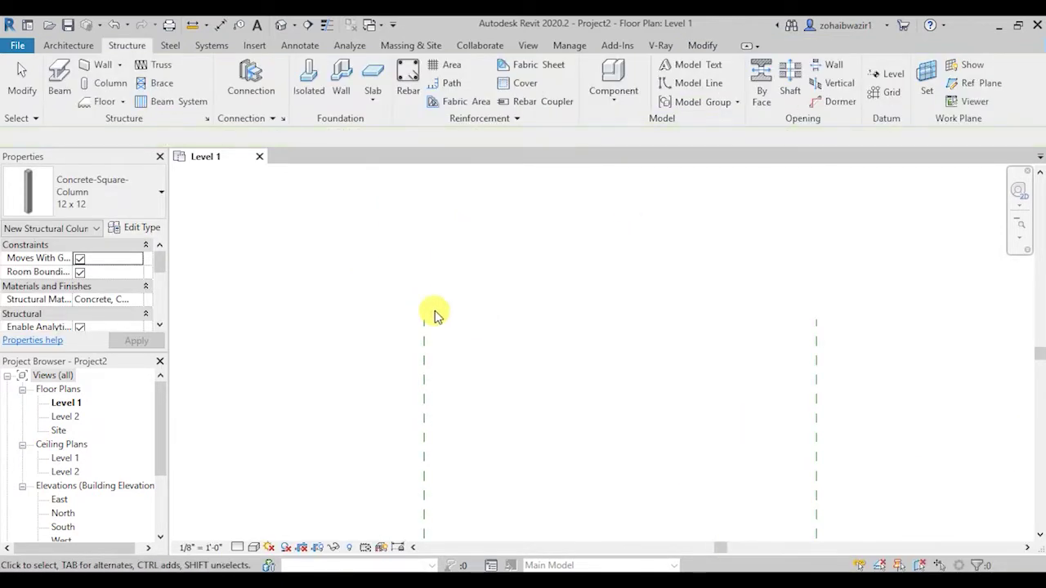
key("Escape")
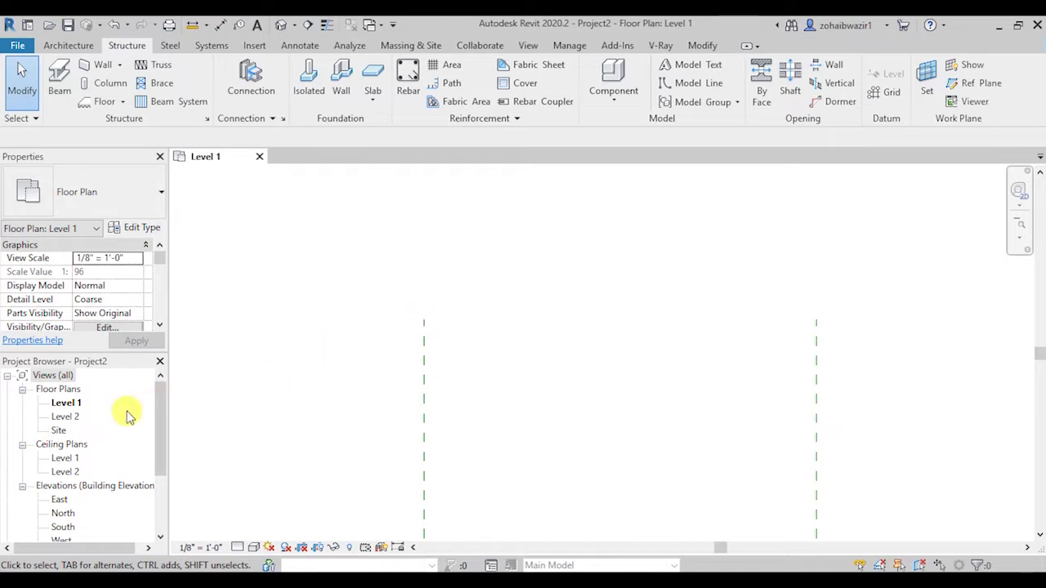
scroll(123, 414, "down", 2)
In the South elevation, set the column's Top Level to Level 2 with 0'-0" base offset.
double_click(61, 474)
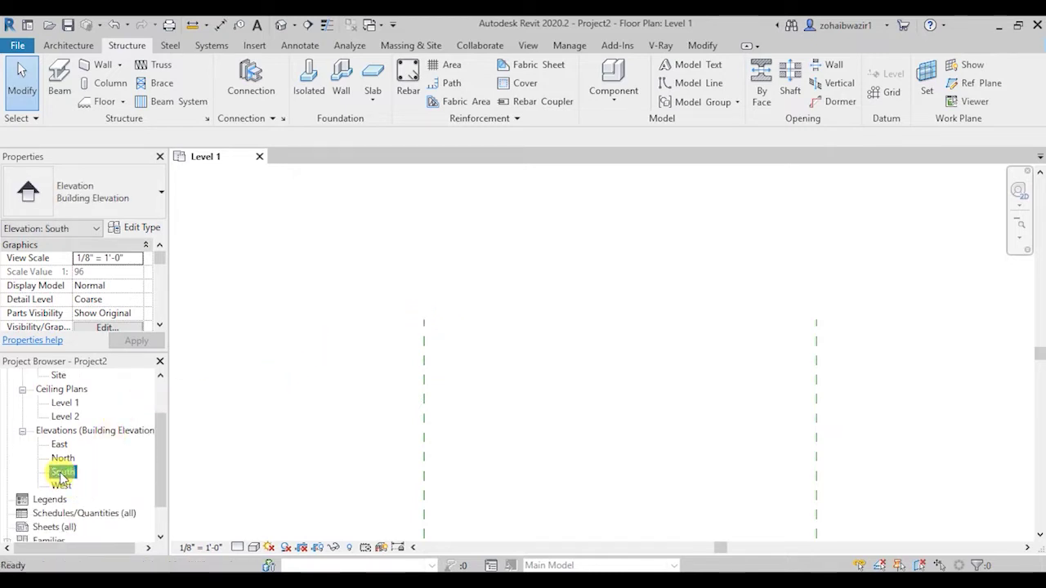
scroll(492, 393, "up", 3)
scroll(506, 458, "up", 2)
left_click(504, 440)
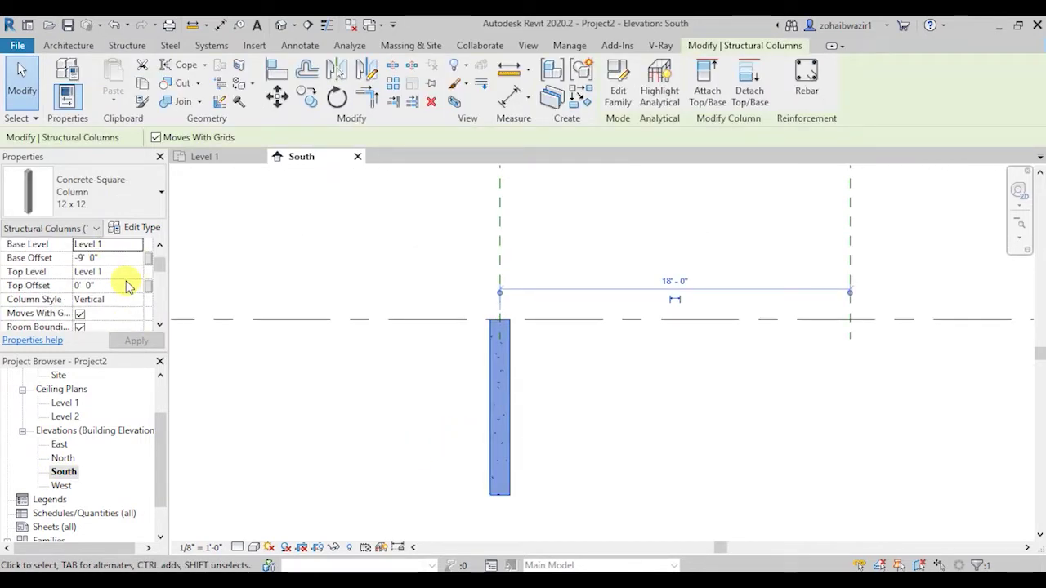
left_click(135, 299)
left_click(115, 327)
scroll(145, 288, "down", 1)
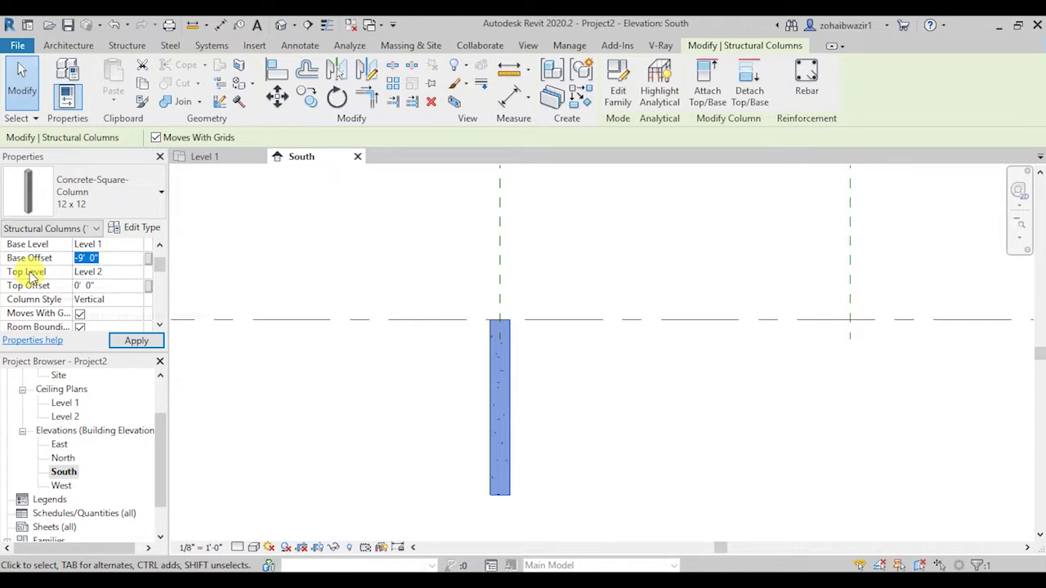
left_click(137, 343)
scroll(385, 390, "down", 2)
scroll(458, 413, "up", 2)
key("Escape")
scroll(396, 320, "up", 1)
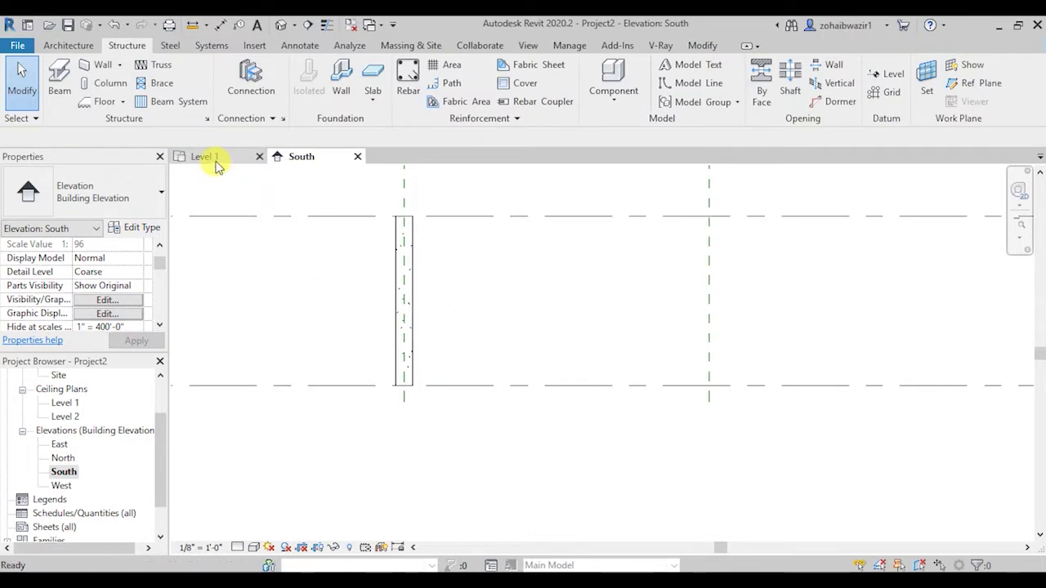
Return to Level 1 and select the 12 x 12 column, cancelling the Move without relocating it.
left_click(216, 162)
scroll(442, 346, "up", 3)
scroll(430, 318, "up", 2)
left_click(416, 292)
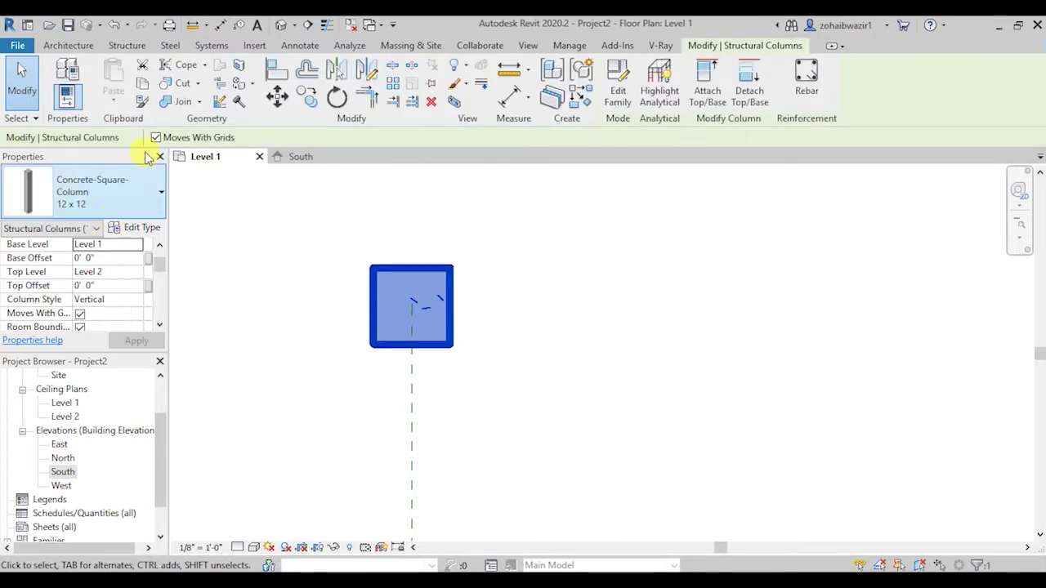
left_click(277, 96)
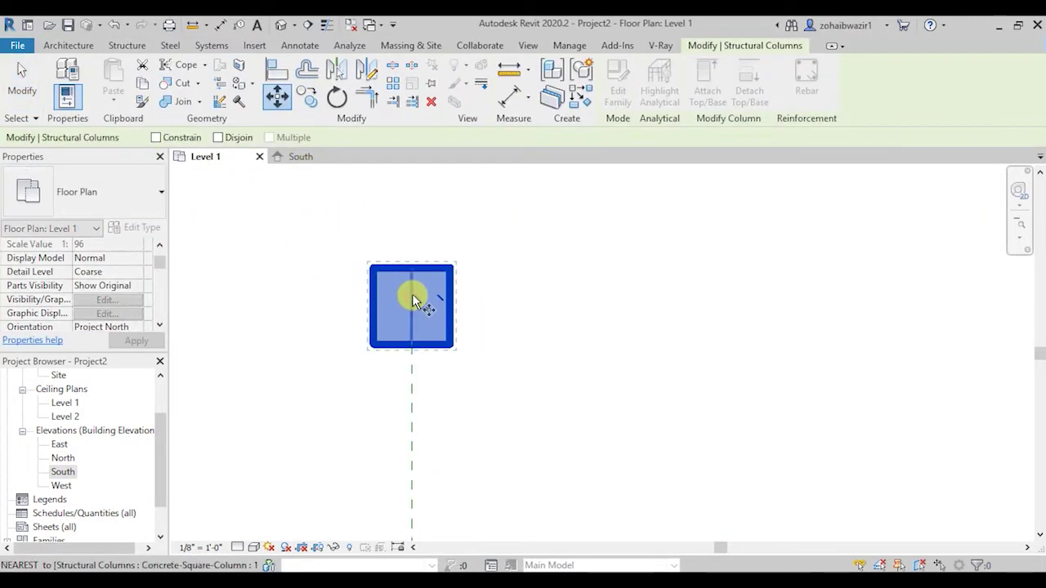
left_click(413, 303)
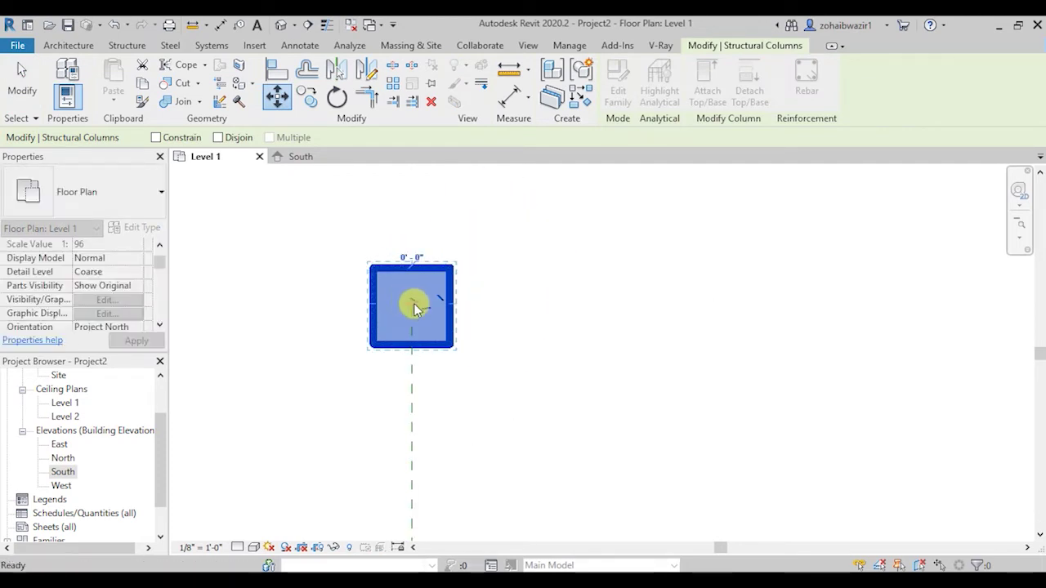
scroll(313, 322, "down", 3)
key("Escape")
scroll(323, 322, "up", 2)
key("Escape")
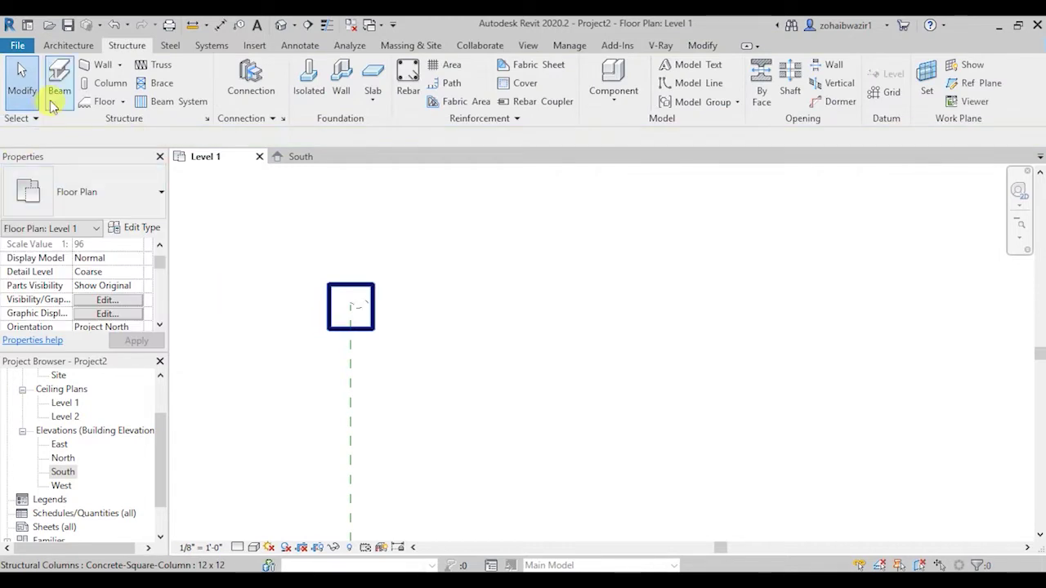
Set the Level 1 view scale to 1 1/2" = 1'-0" and start an isolated foundation.
left_click(200, 547)
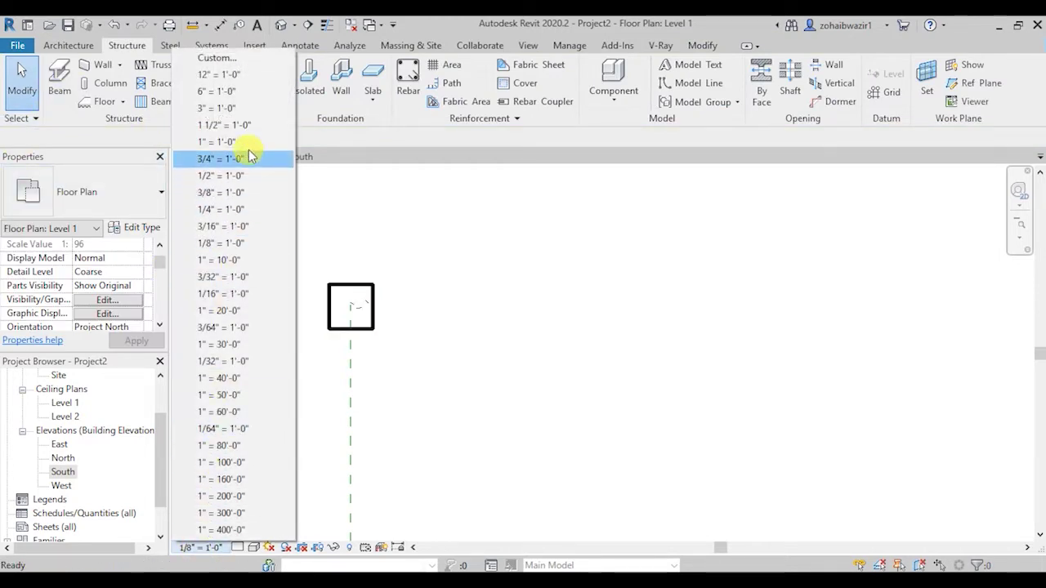
left_click(245, 125)
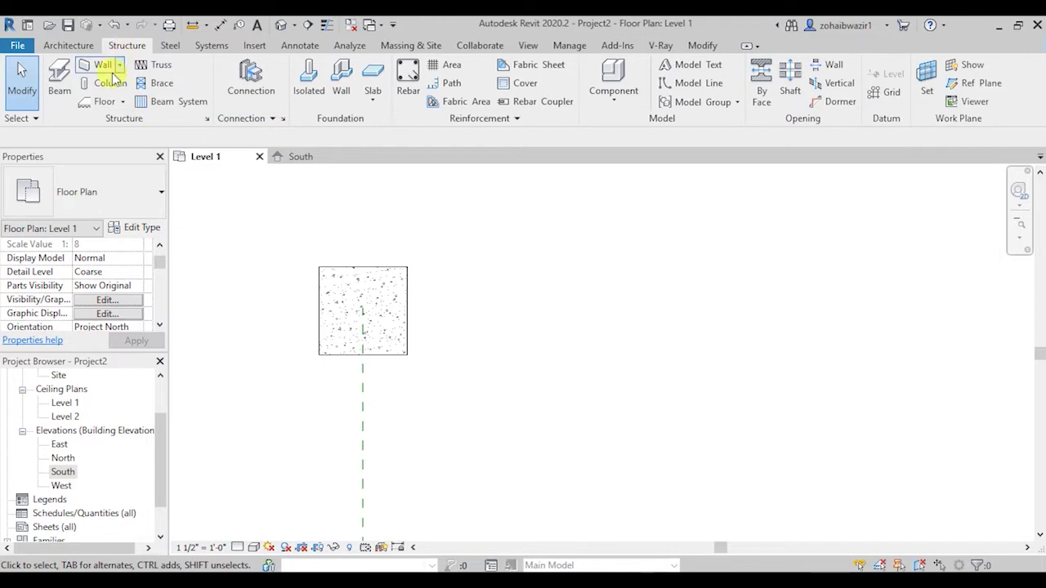
left_click(307, 91)
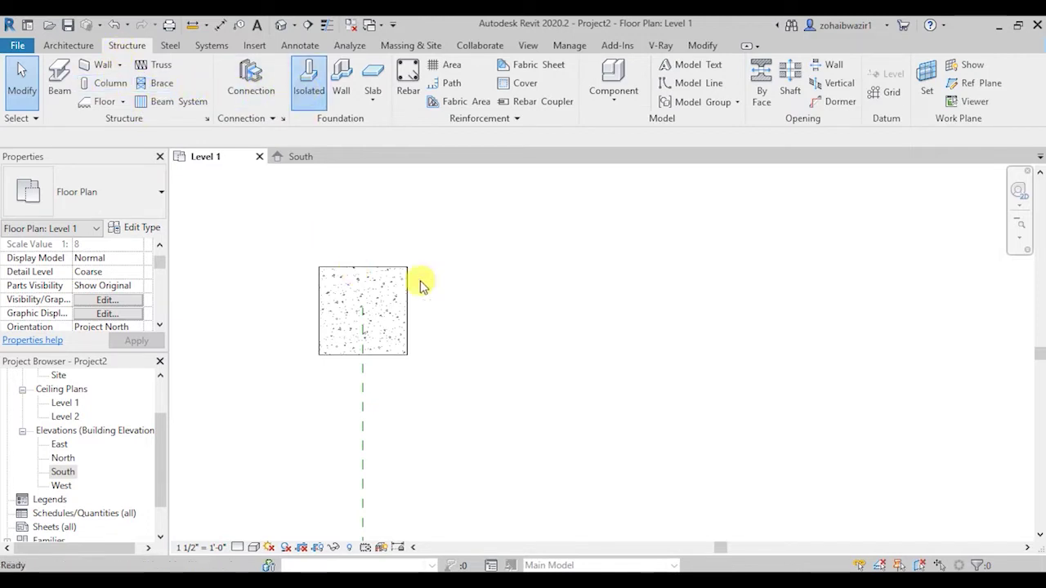
Load Footing-Rectangular.rfa from the US Imperial Structural Foundations folder.
left_click(544, 318)
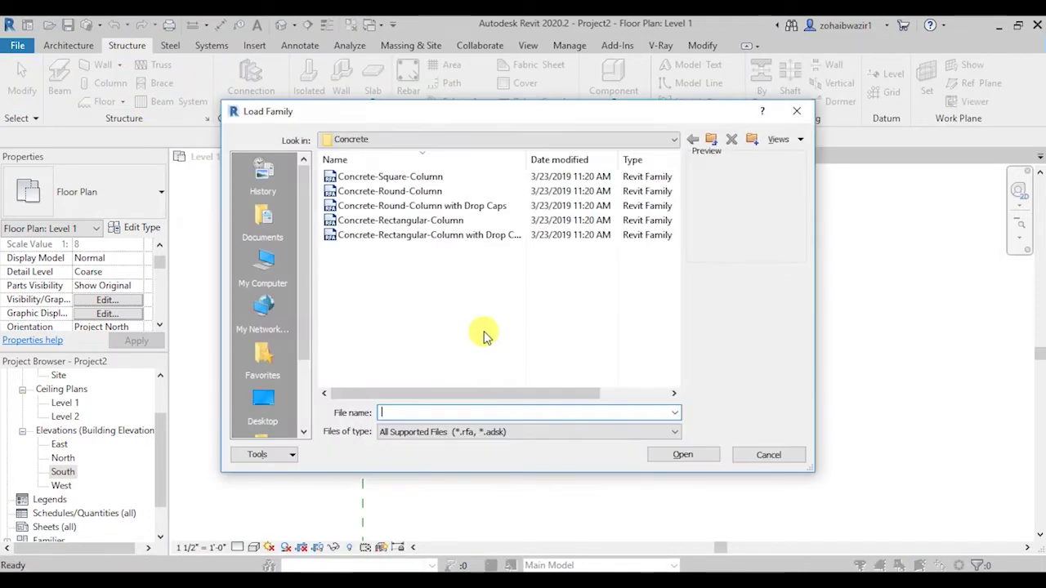
left_click(386, 236)
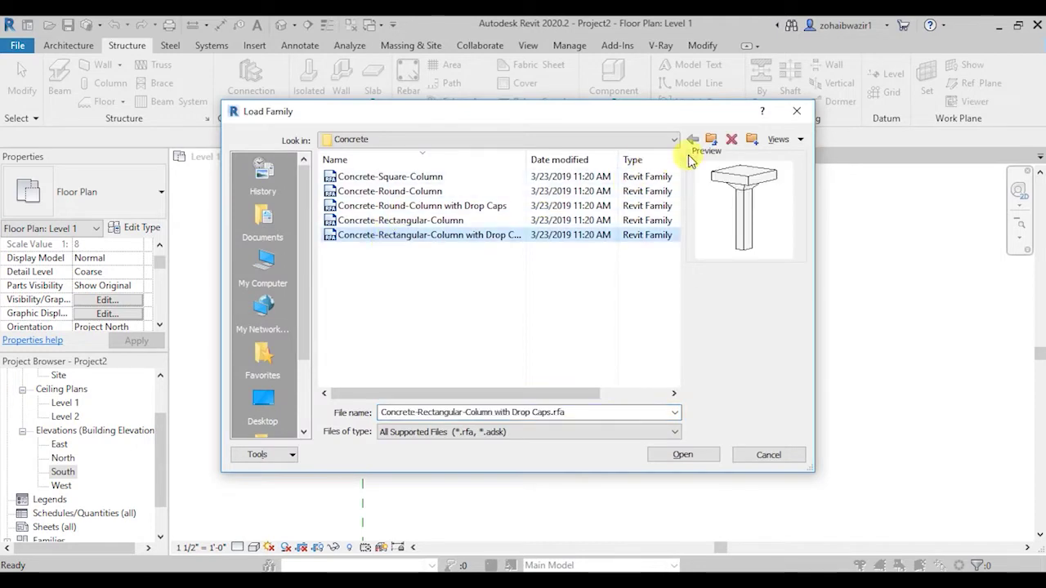
left_click(714, 144)
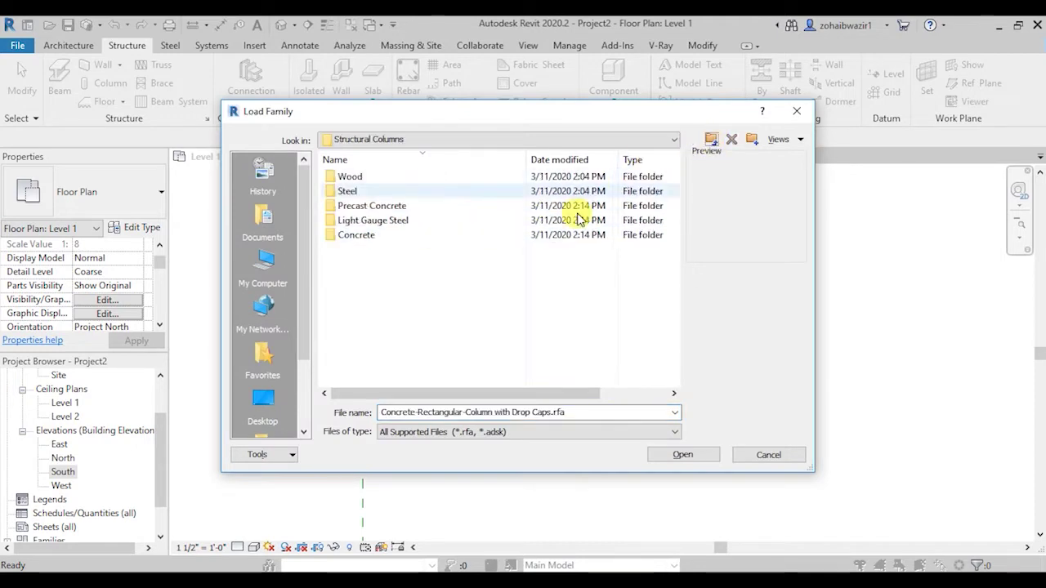
left_click(711, 141)
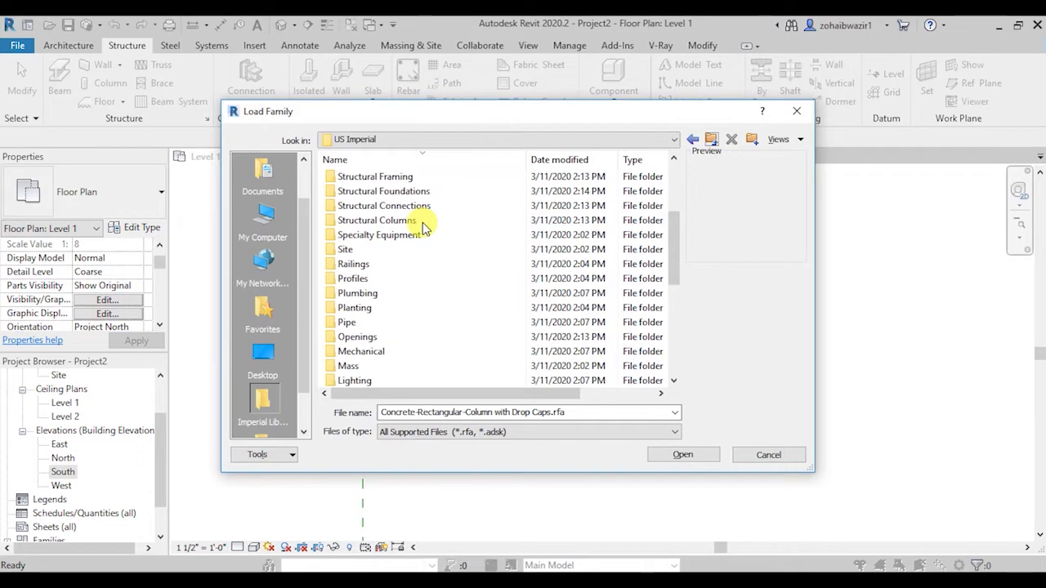
scroll(422, 226, "up", 1)
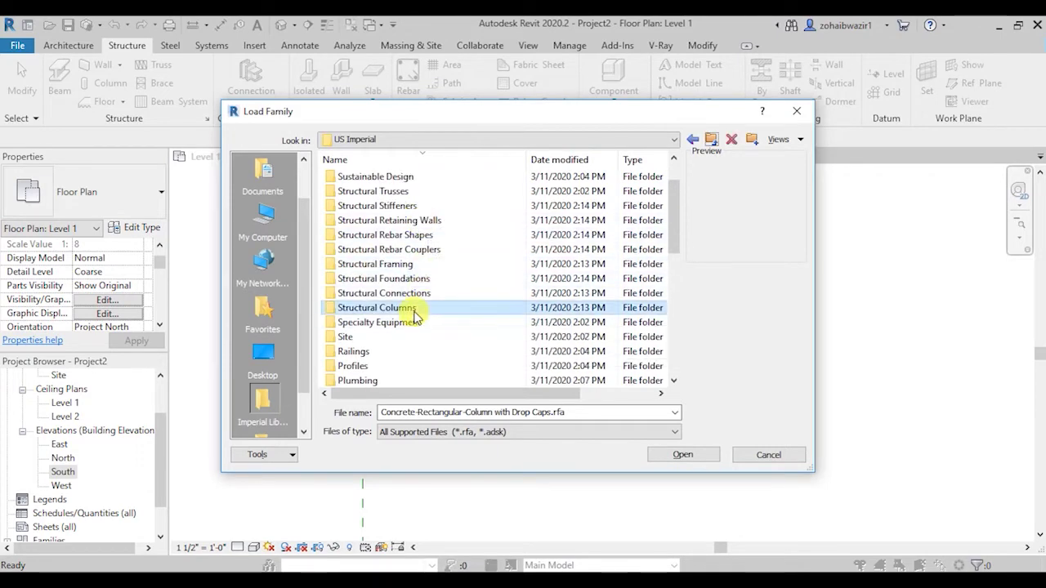
double_click(413, 280)
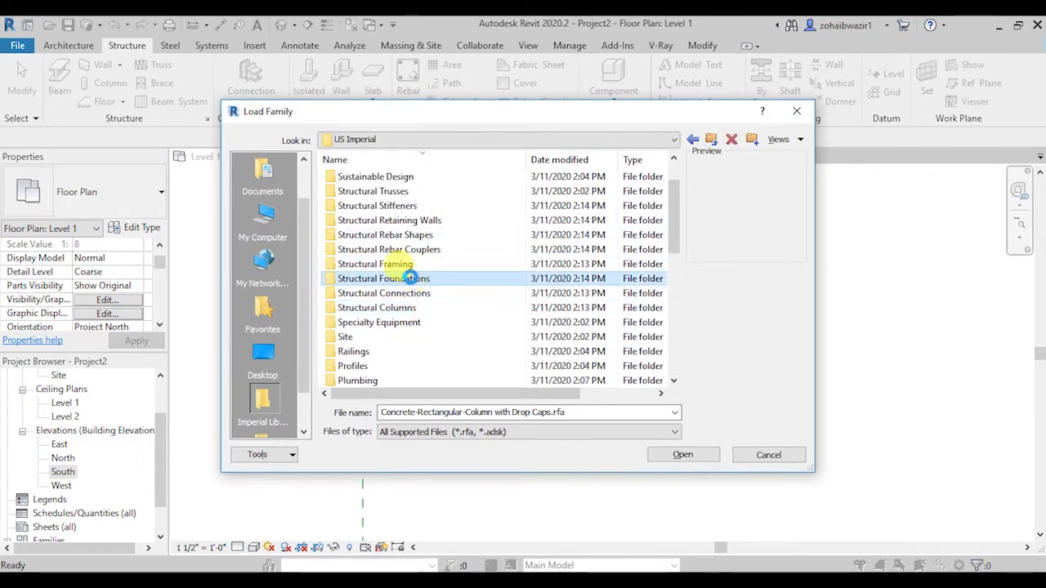
scroll(411, 293, "down", 1)
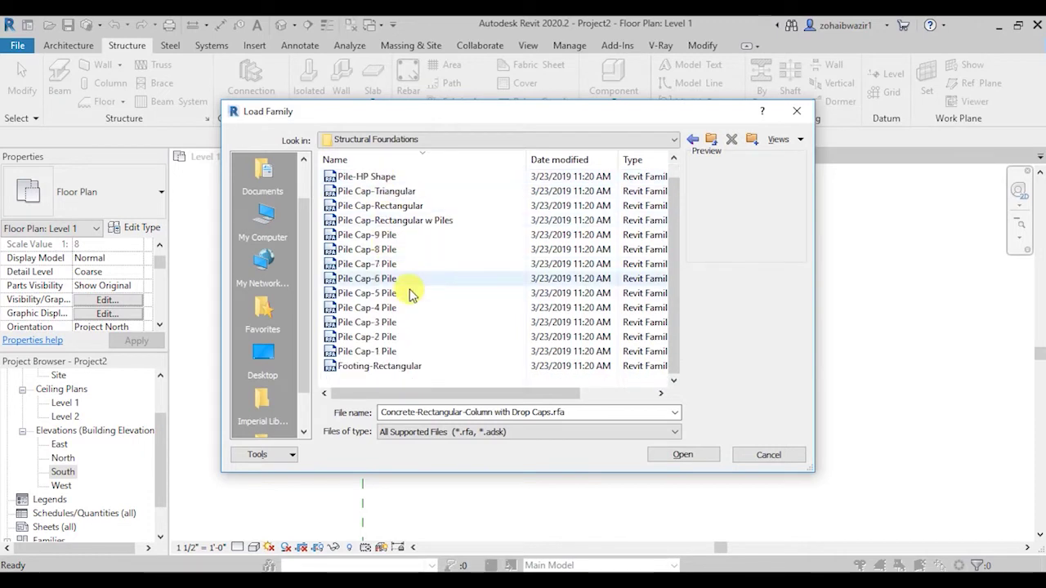
left_click(413, 366)
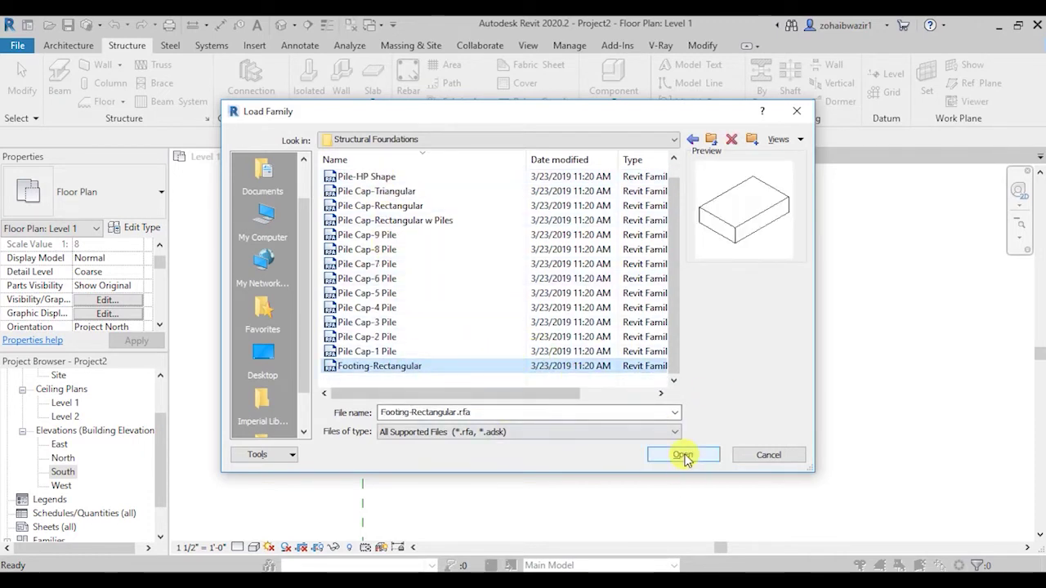
left_click(684, 456)
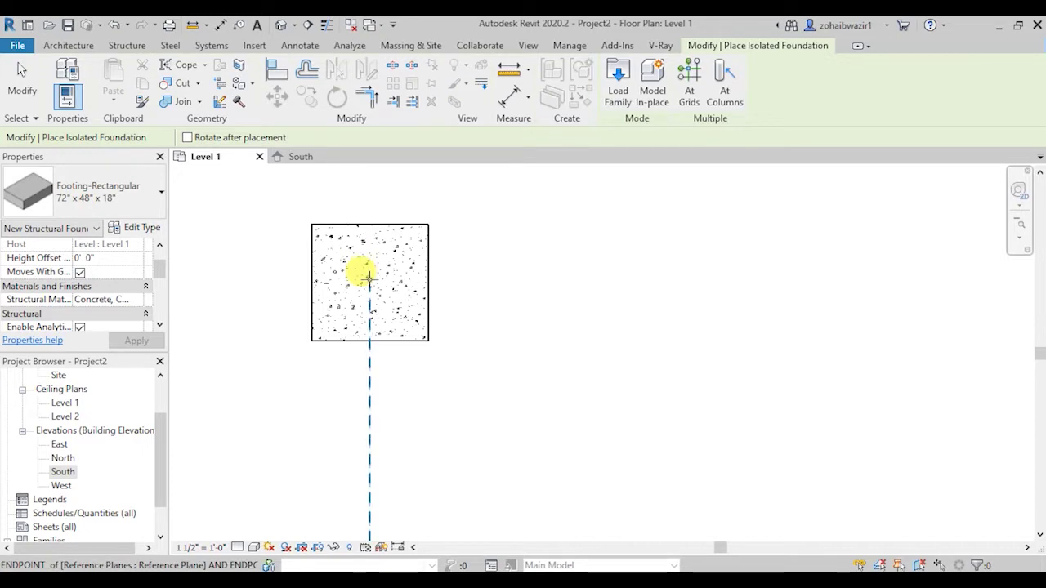
Place the 72" x 48" x 18" footing at the column's grid point and select it in the South elevation.
left_click(369, 279)
scroll(369, 329, "up", 2)
key("Escape")
left_click(301, 157)
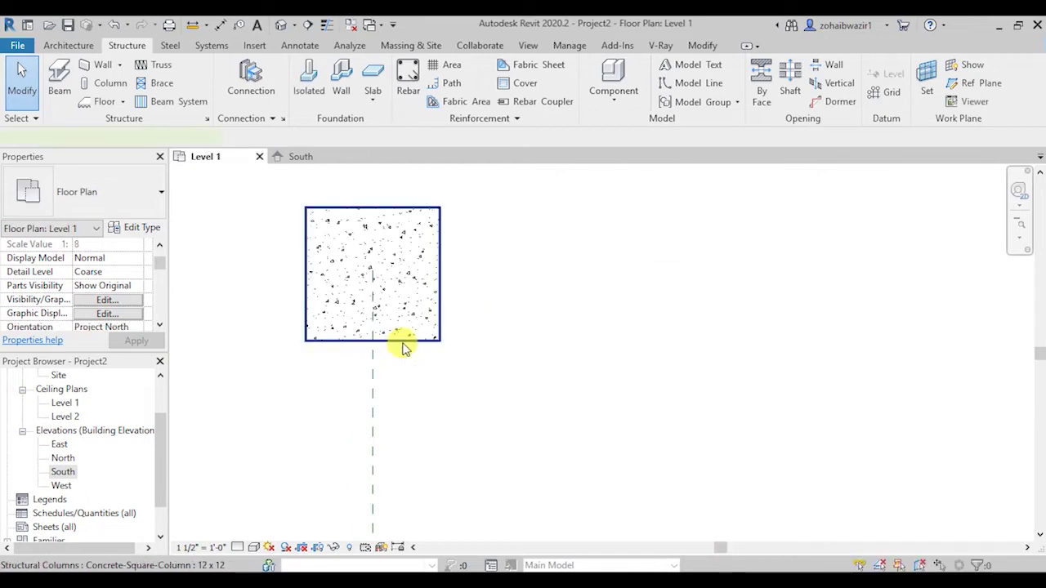
left_click(400, 342)
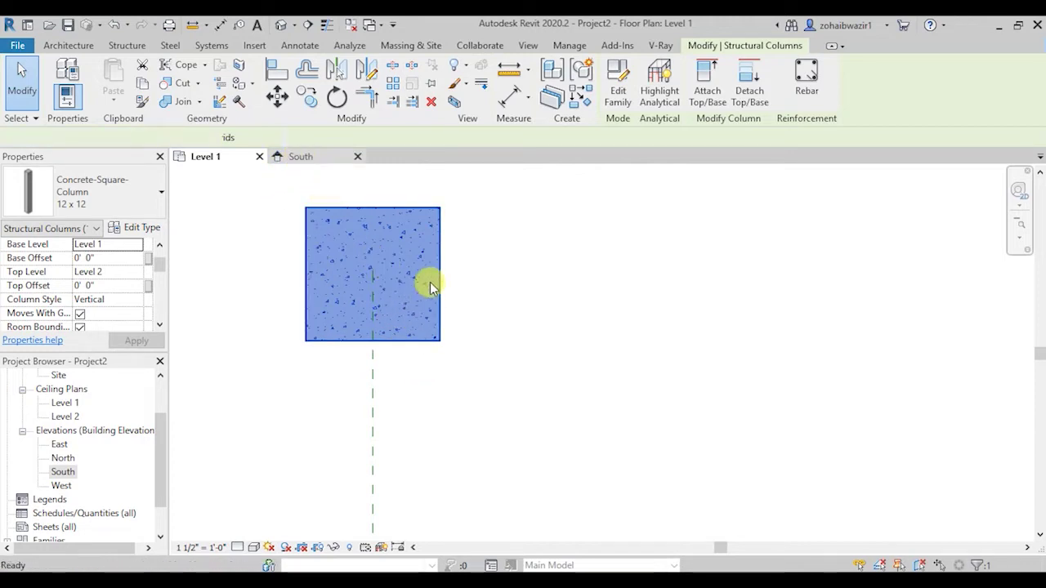
key("ctrl+Tab")
left_click(515, 462)
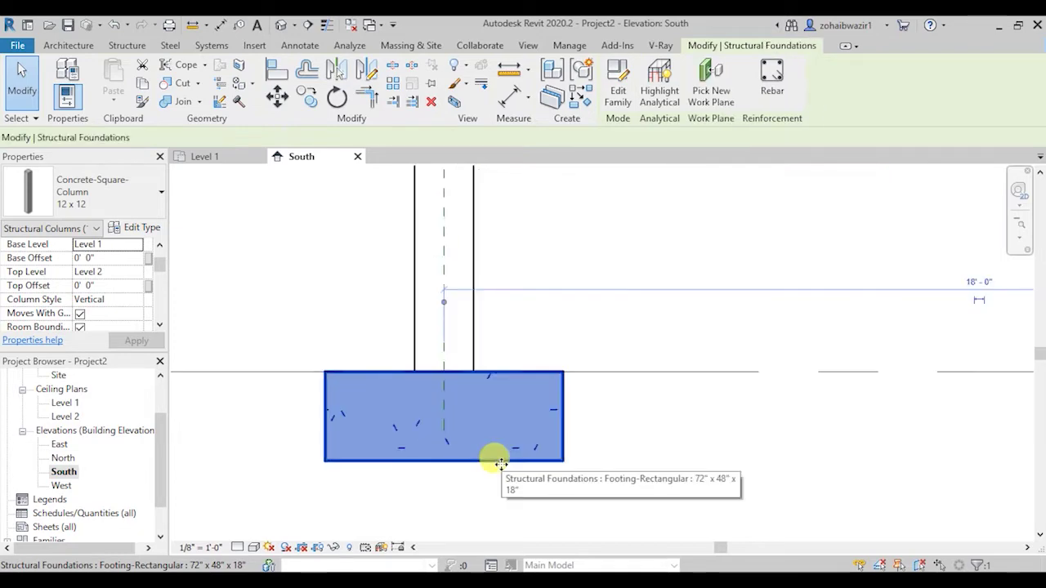
Duplicate the footing type as Footing-Rectangular 48" x 48" x 4" and assign it.
left_click(137, 227)
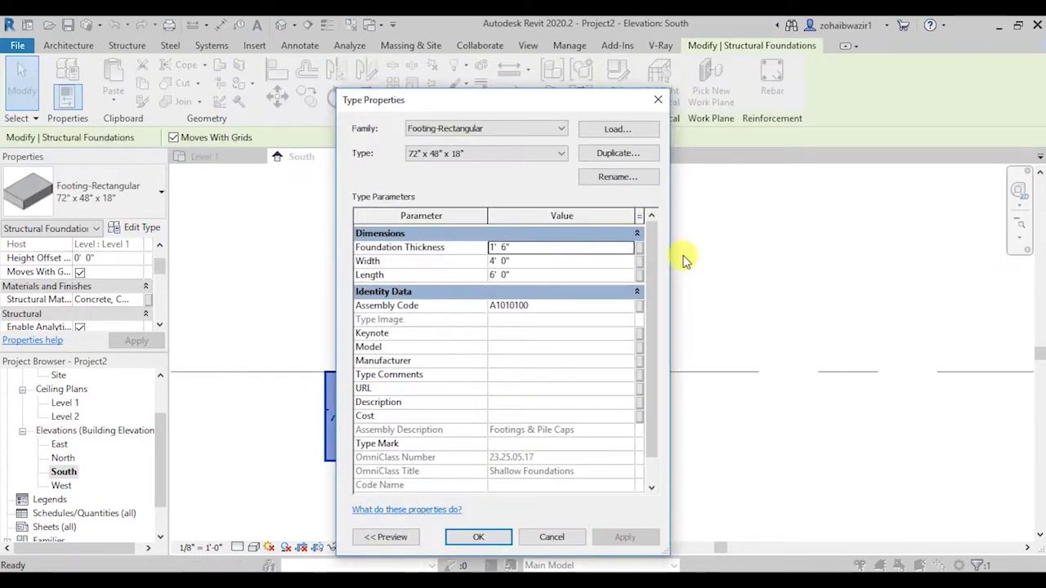
left_click(617, 154)
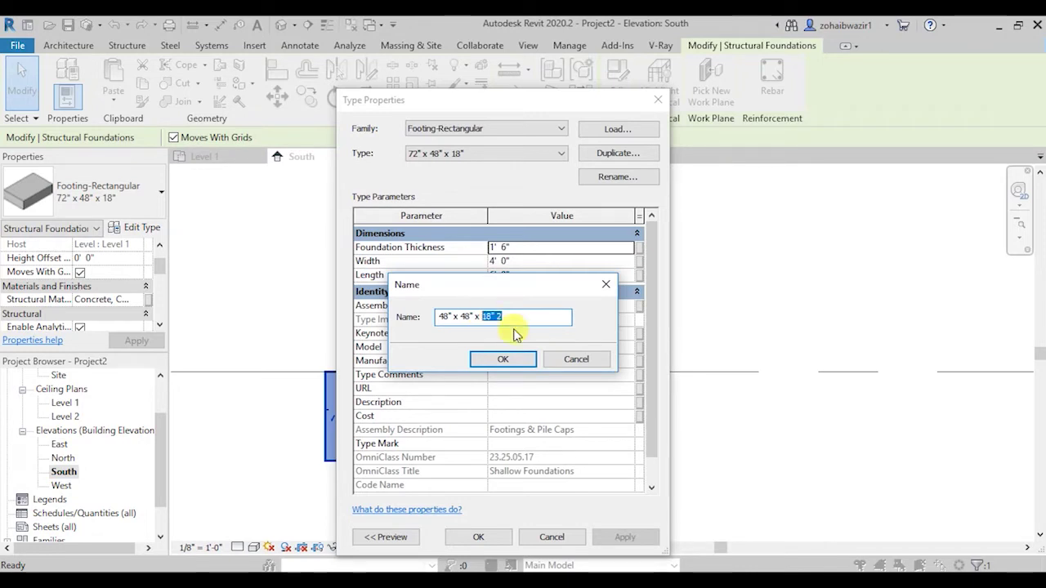
type("4")
left_click(503, 360)
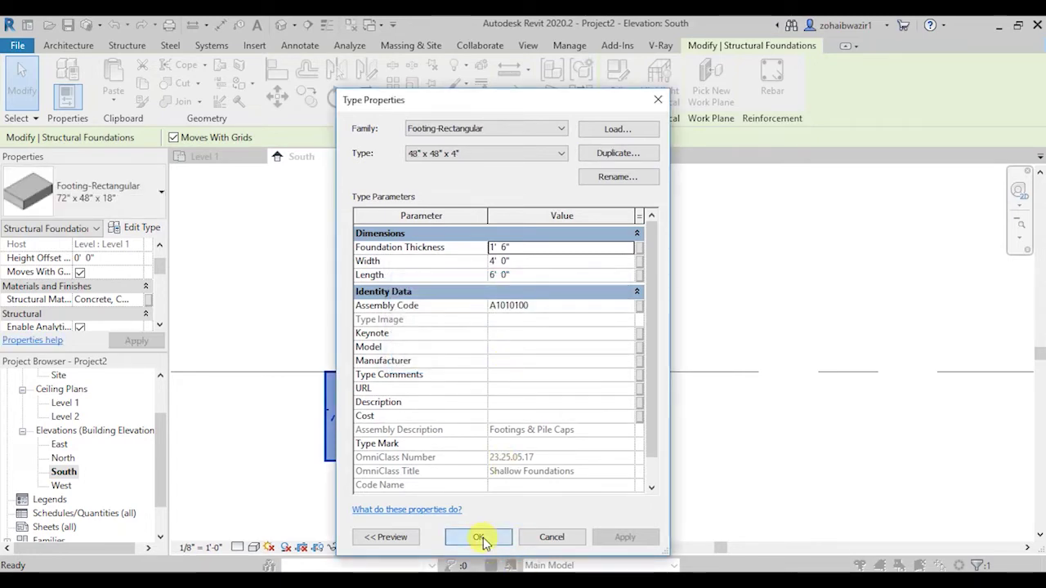
left_click(479, 538)
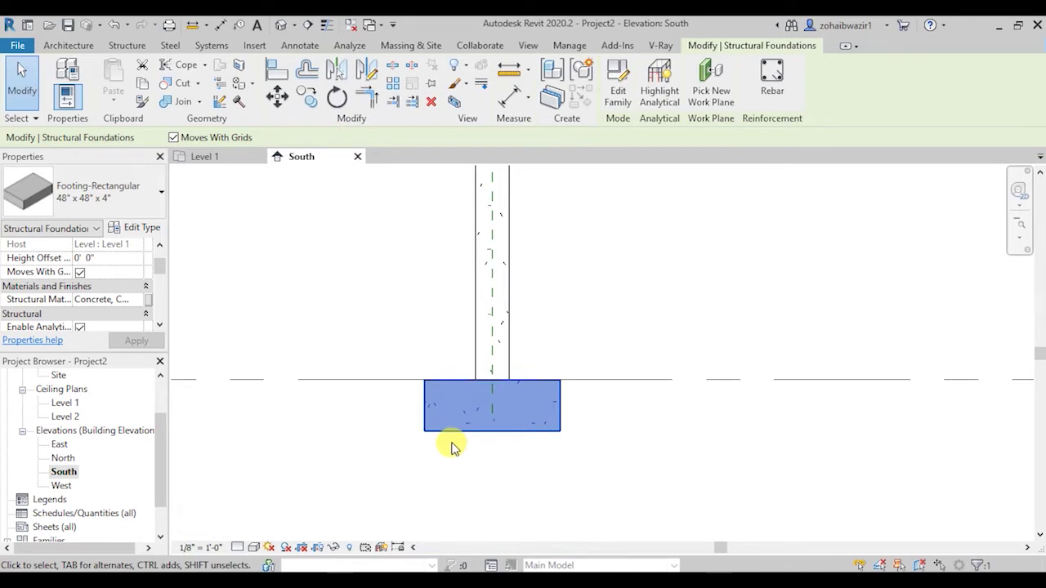
scroll(458, 440, "up", 1)
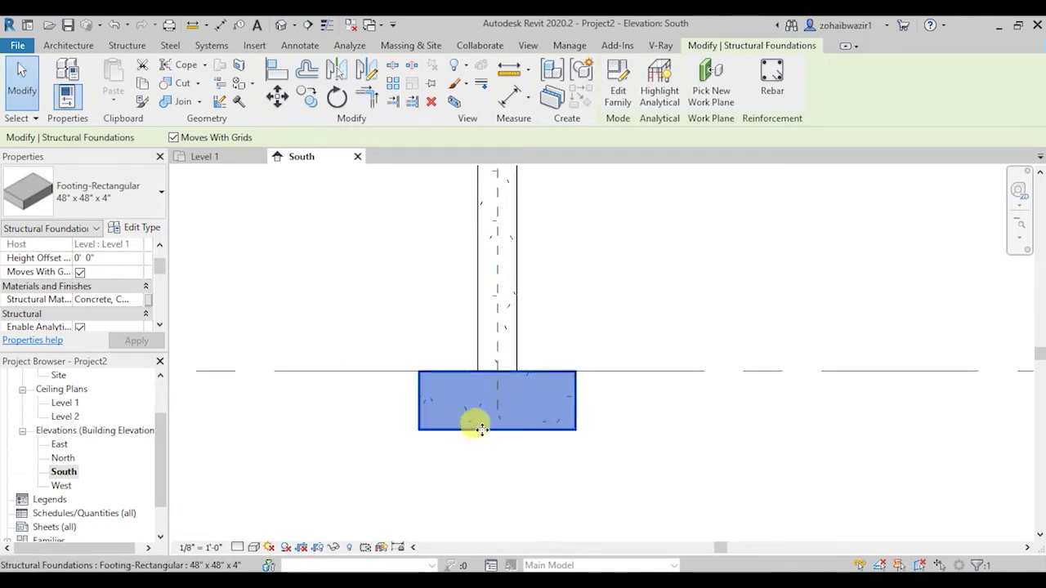
Change the footing type to Foundation Thickness 4", Width 4' 0" and Length 4' 0", then deselect it.
left_click(148, 228)
left_click(515, 248)
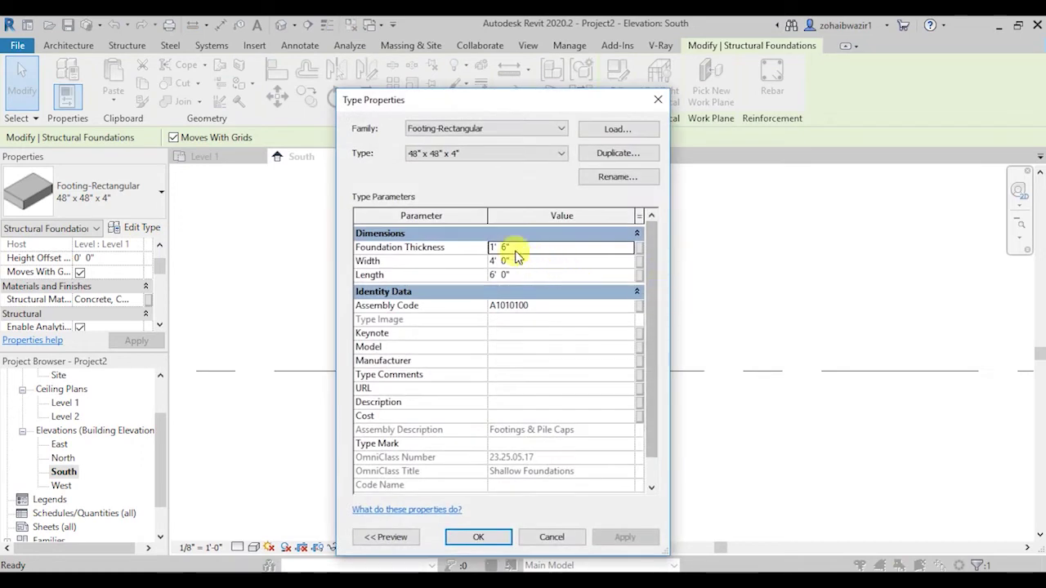
double_click(516, 254)
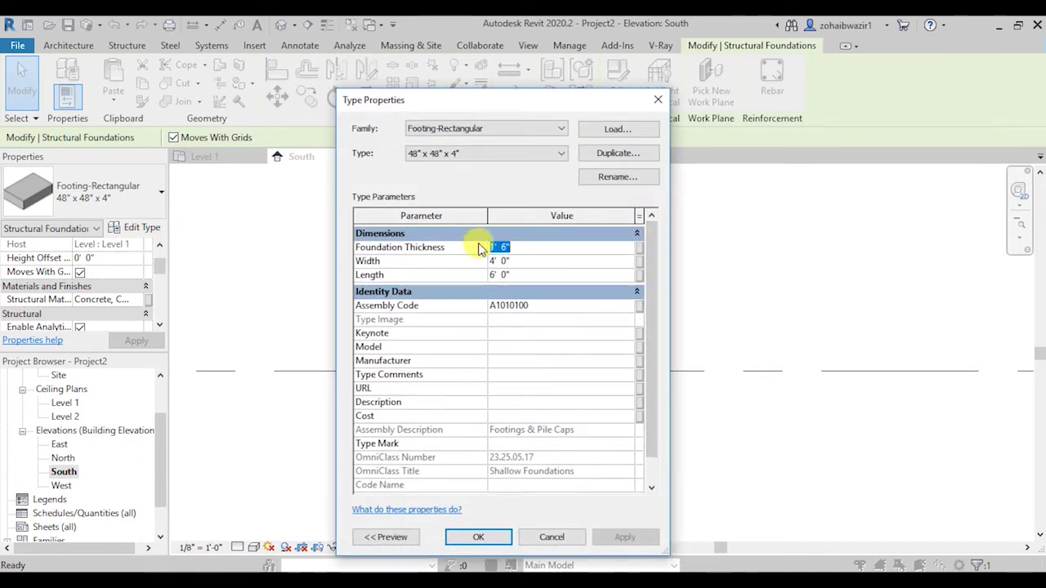
type("4")
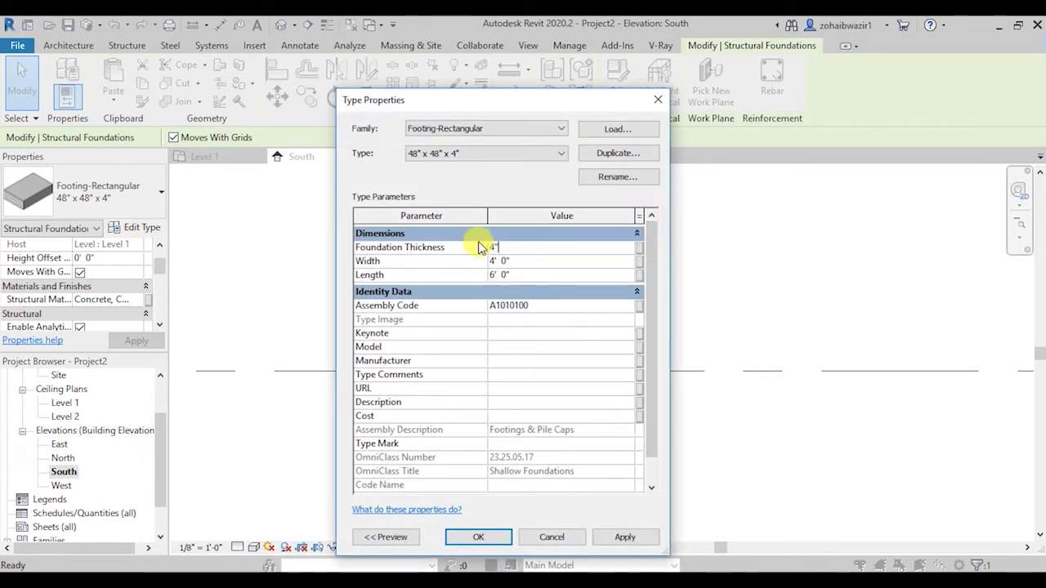
key("Tab")
left_click(520, 276)
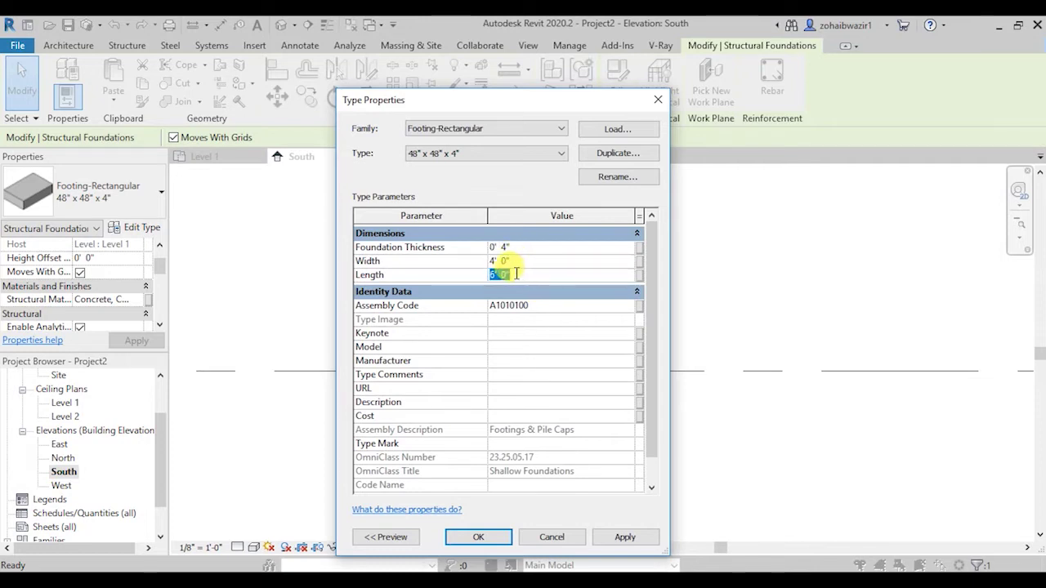
type("4")
left_click(498, 537)
scroll(502, 437, "down", 2)
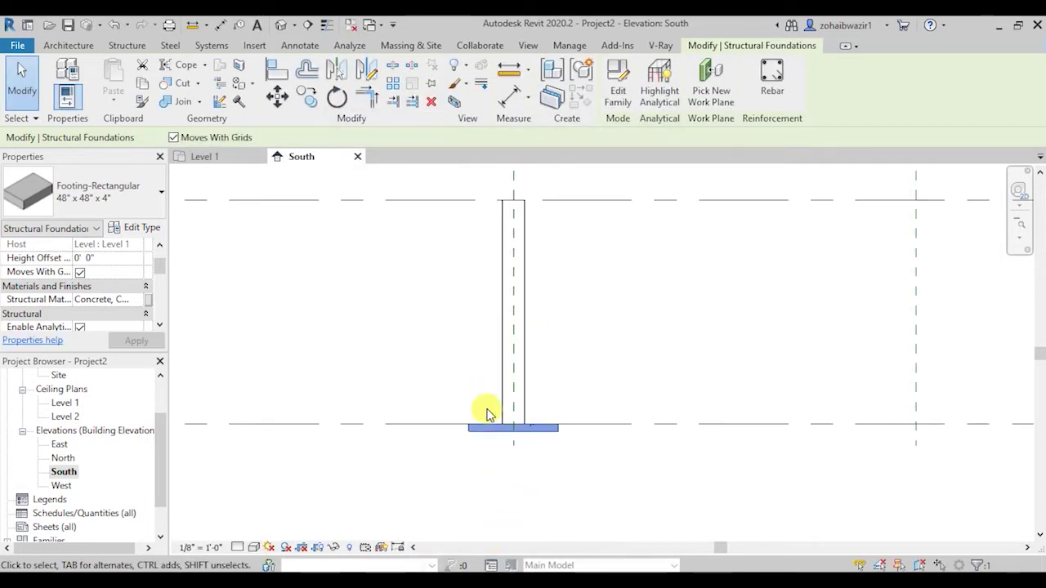
left_click(563, 455)
mouse_move(523, 327)
middle_mouse_down()
mouse_move(509, 368)
mouse_move(523, 355)
middle_mouse_up()
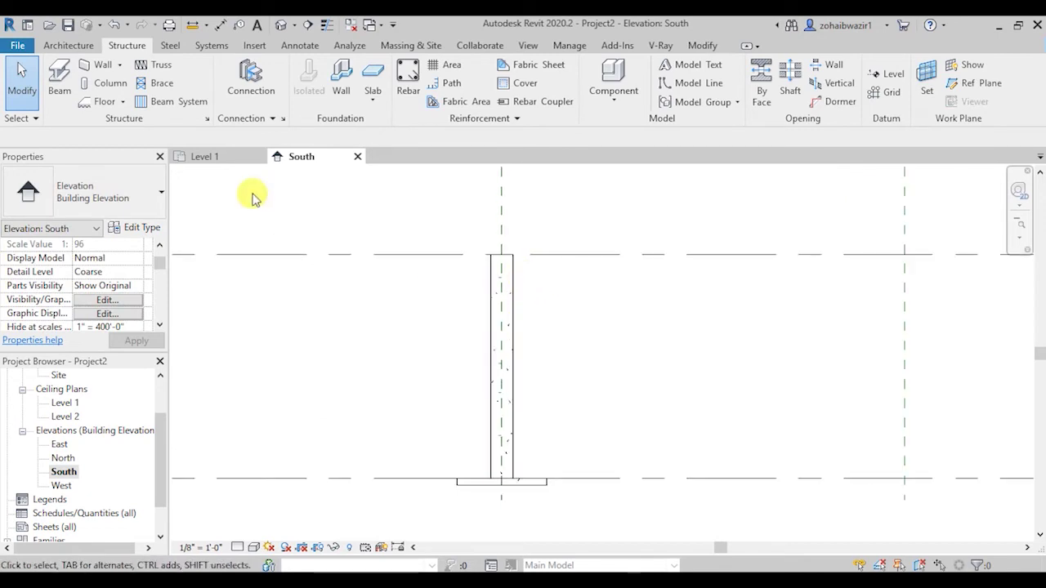
Open the Level 2 floor plan from Floor Plans in the Project Browser.
left_click(219, 162)
scroll(436, 303, "down", 3)
scroll(436, 303, "down", 2)
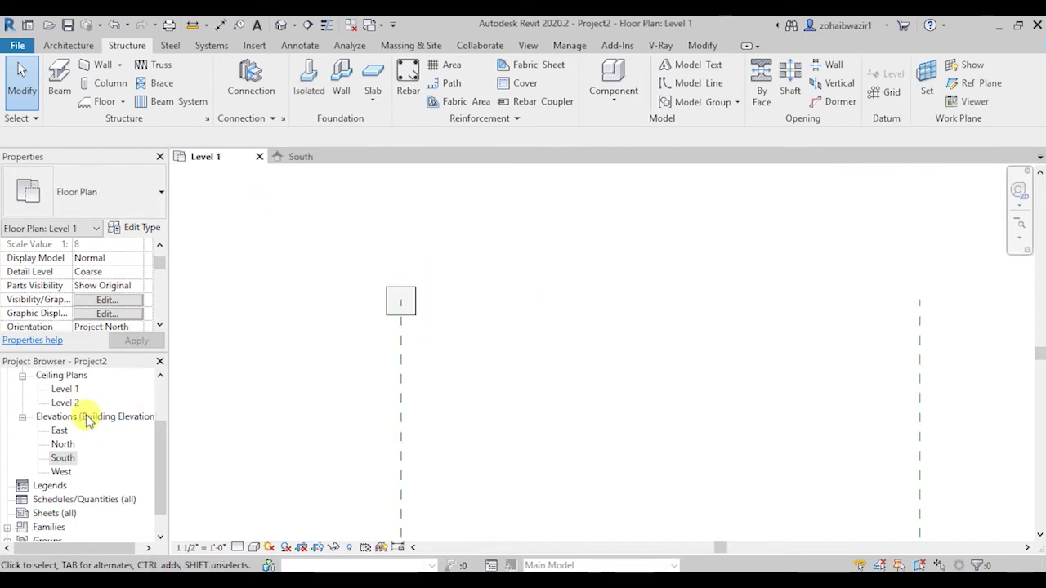
scroll(88, 416, "up", 2)
double_click(72, 404)
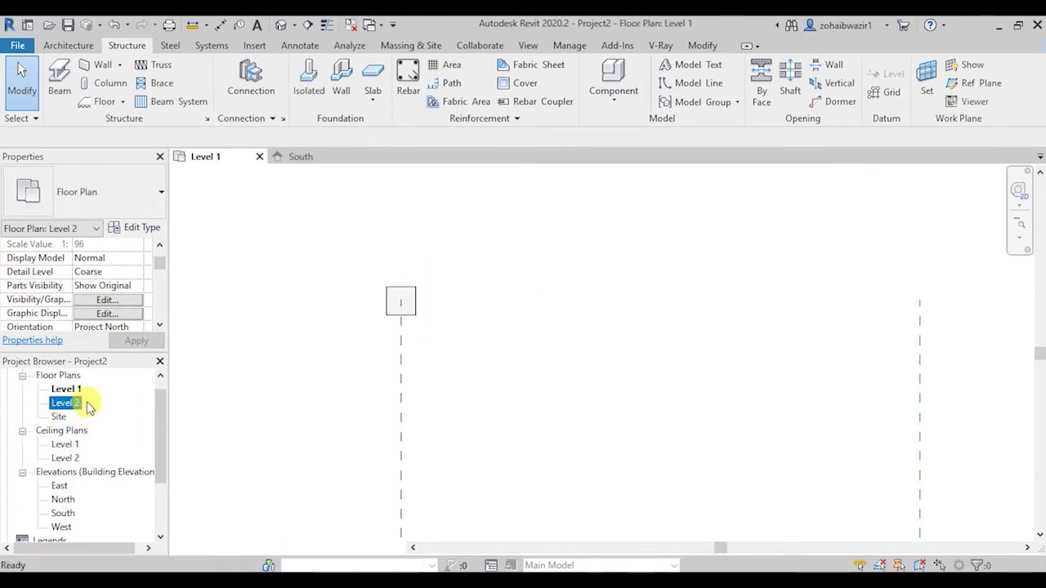
scroll(441, 347, "up", 3)
scroll(490, 372, "up", 3)
scroll(330, 349, "up", 2)
scroll(327, 337, "down", 4)
scroll(299, 317, "down", 1)
scroll(462, 356, "down", 1)
scroll(362, 378, "up", 1)
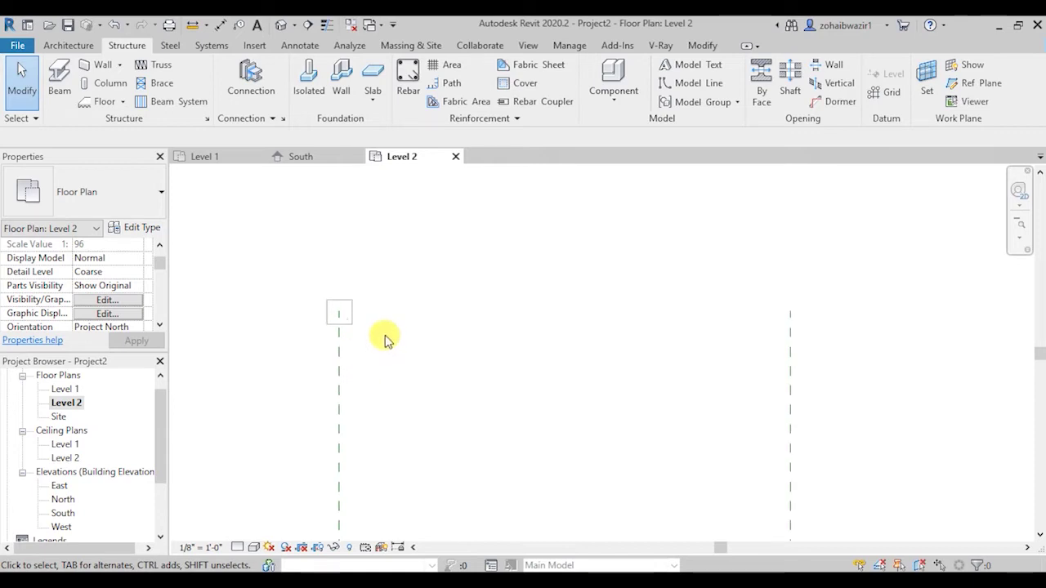
Select the concrete column on Level 1, then return to the South elevation.
left_click(229, 156)
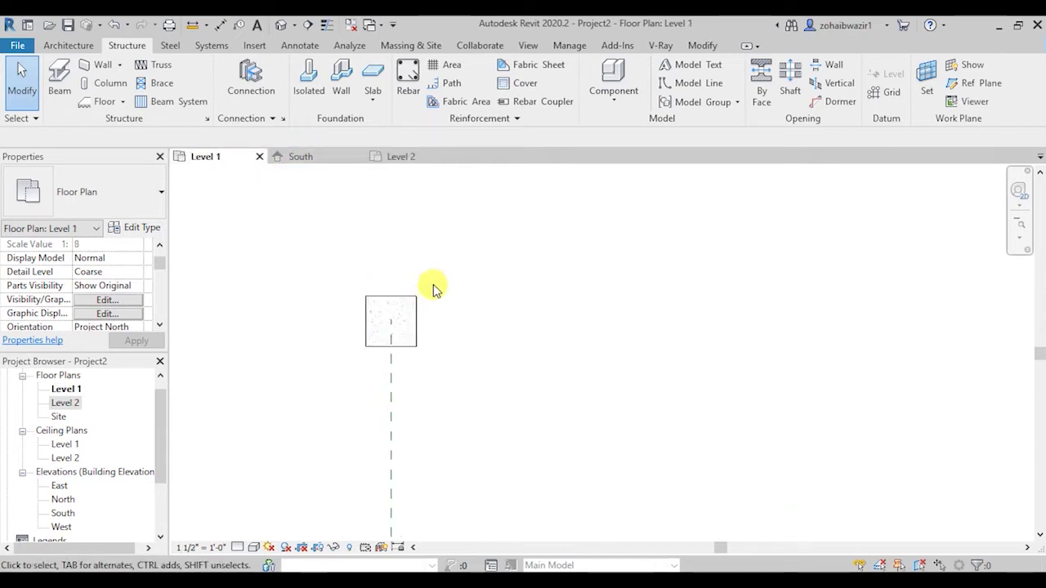
left_click(404, 333)
left_click(309, 164)
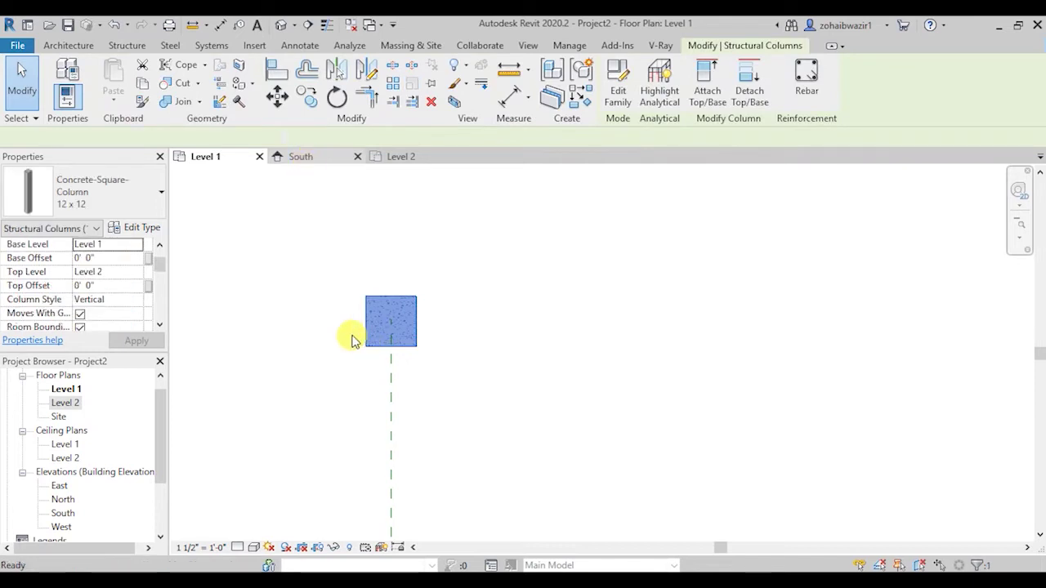
scroll(355, 337, "down", 1)
scroll(451, 398, "up", 2)
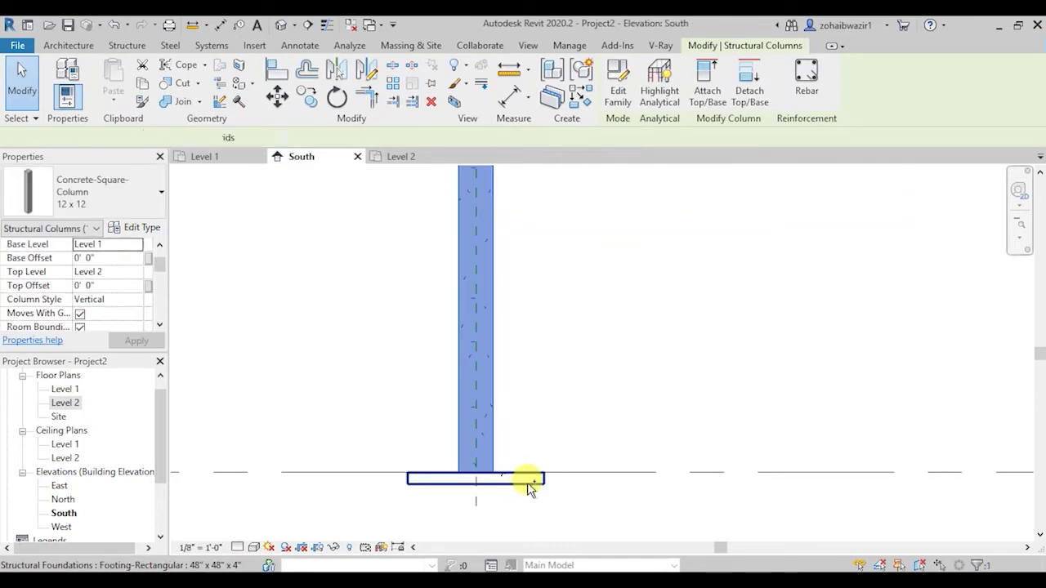
Copy the column and footing 18'-0" right from the footing corner to the Level 1 grid intersection, then view Level 2.
left_click(528, 488, "ctrl")
scroll(495, 501, "up", 1)
left_click(281, 102)
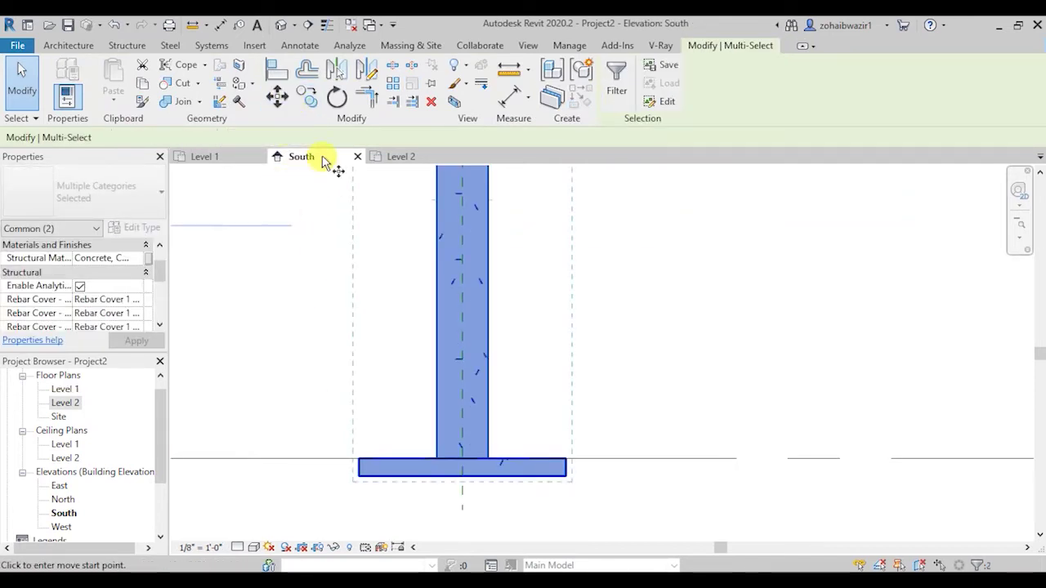
left_click(461, 466)
scroll(343, 466, "down", 2)
scroll(743, 463, "up", 2)
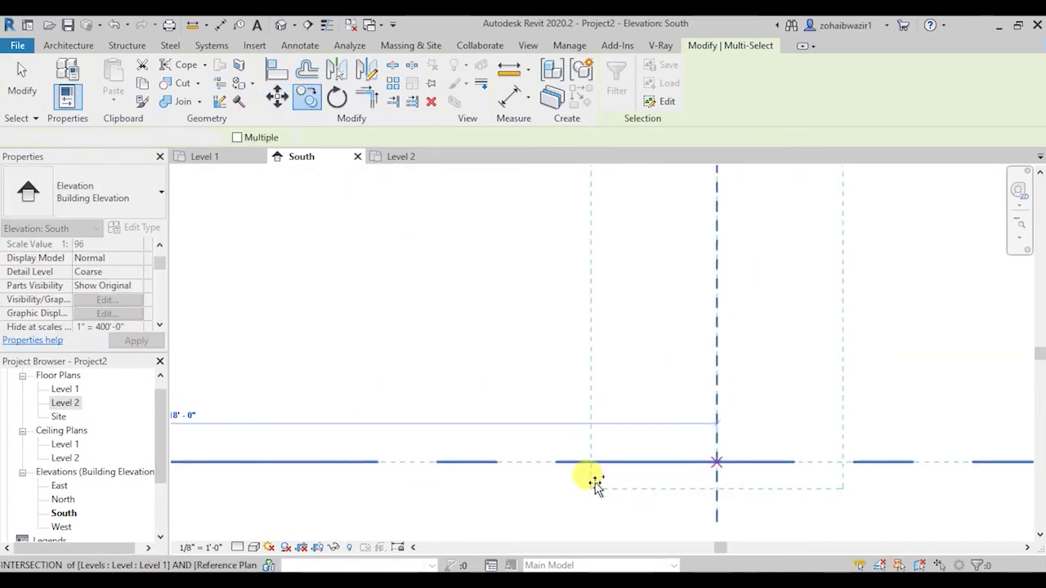
left_click(596, 483)
scroll(612, 479, "down", 2)
scroll(613, 479, "down", 1)
left_click(235, 169)
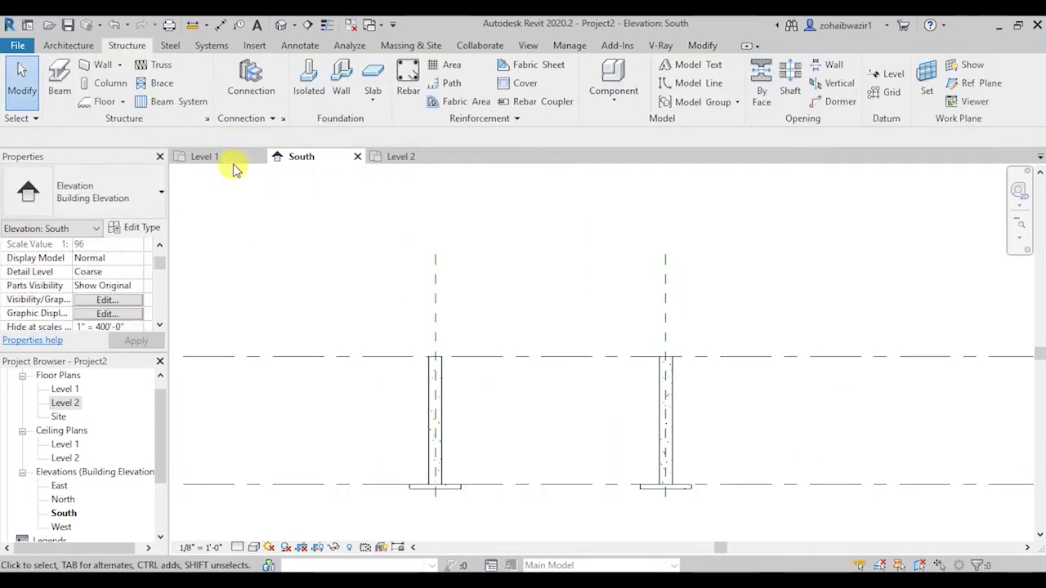
left_click(412, 156)
scroll(542, 348, "up", 2)
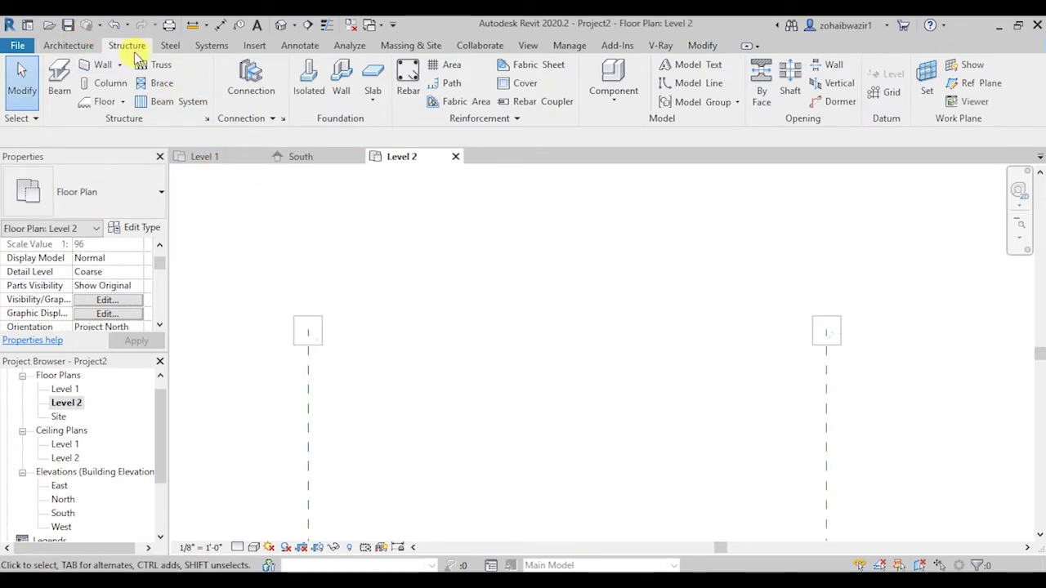
Start a beam and load Concrete-Rectangular Beam.rfa from the Structural Framing > Concrete library folder.
left_click(66, 91)
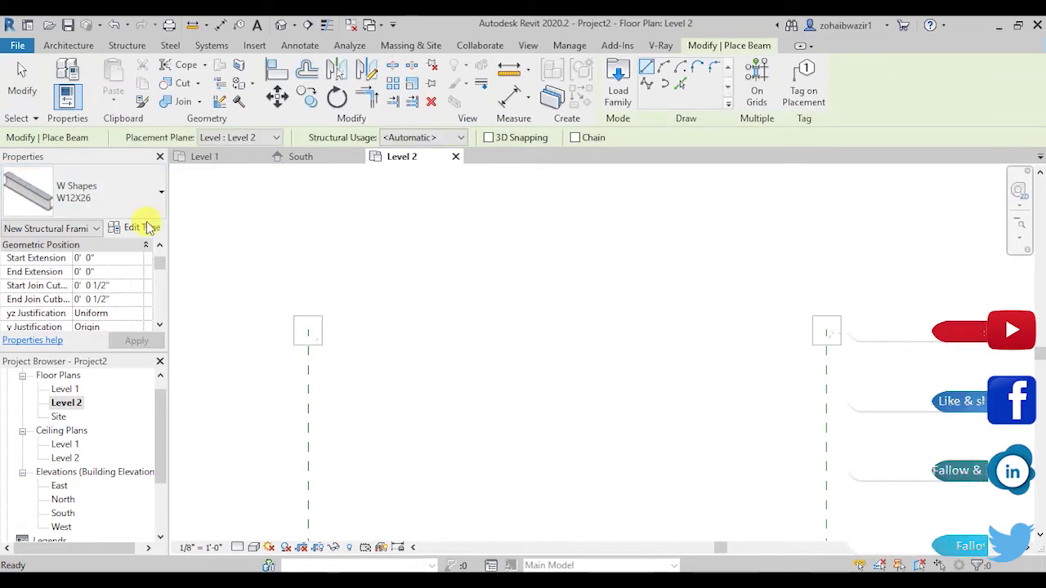
left_click(622, 104)
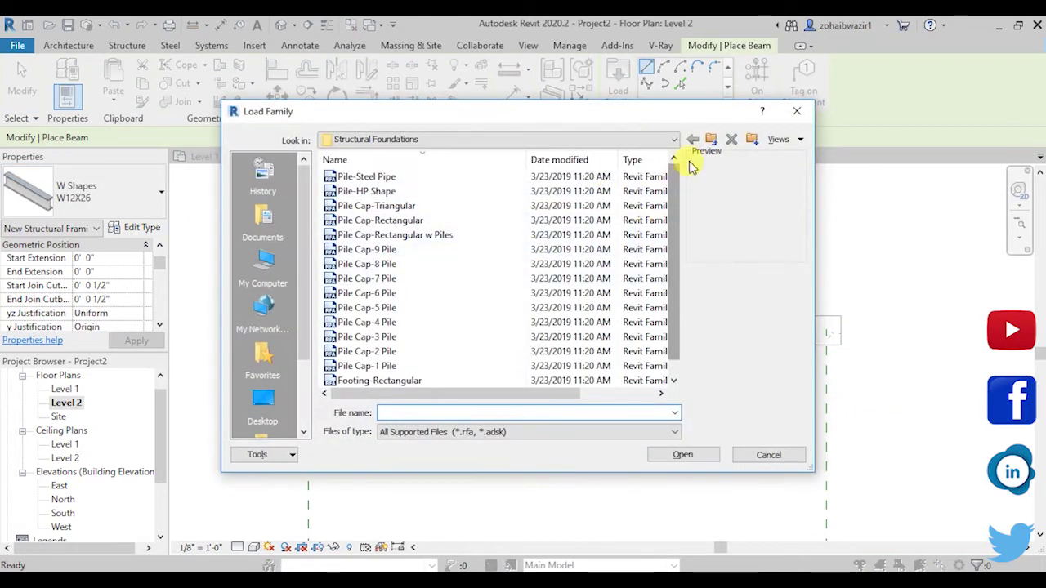
left_click(708, 149)
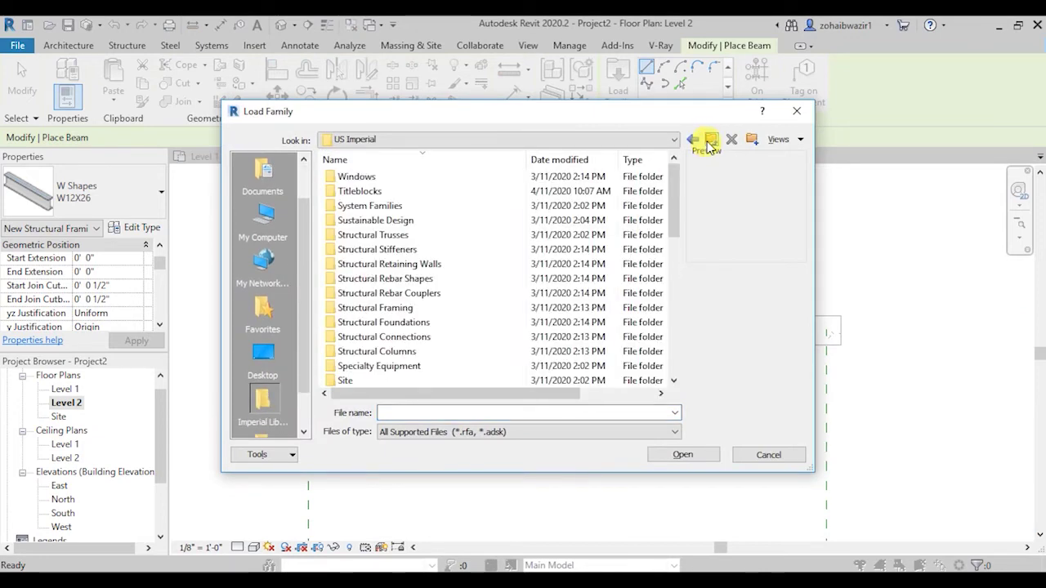
scroll(510, 236, "down", 2)
scroll(510, 236, "up", 1)
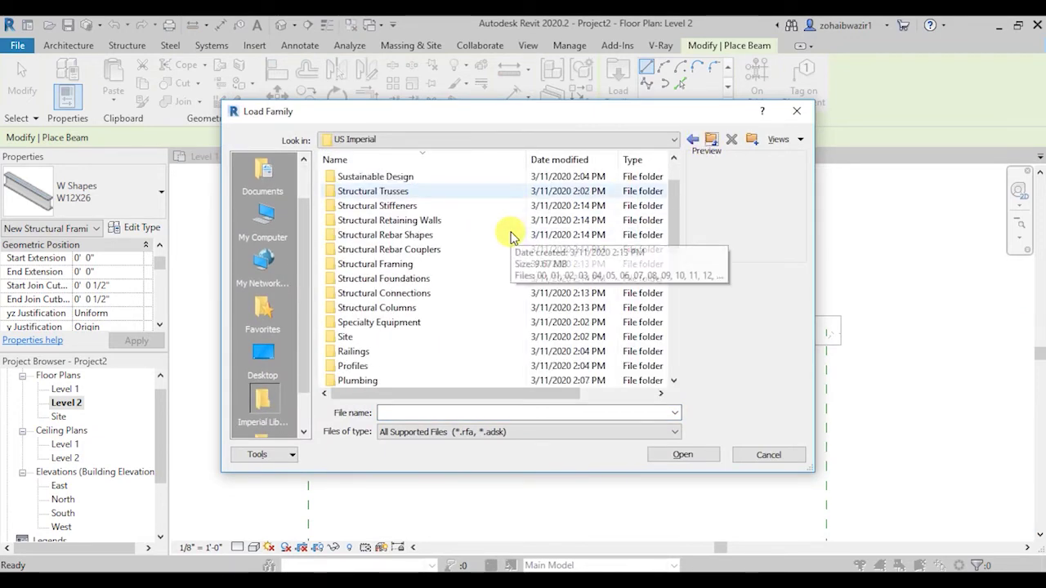
scroll(510, 236, "up", 1)
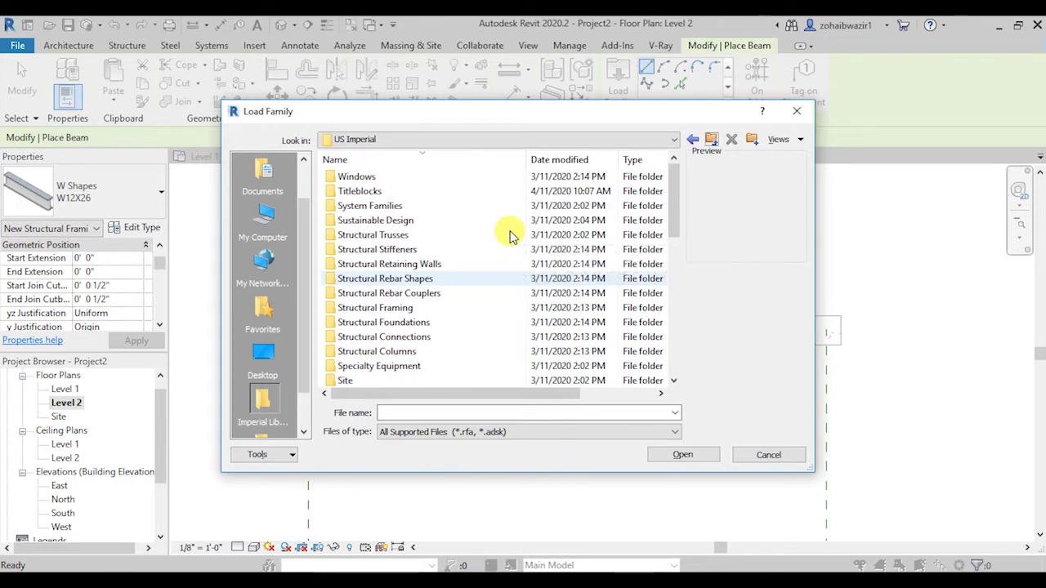
scroll(491, 268, "down", 1)
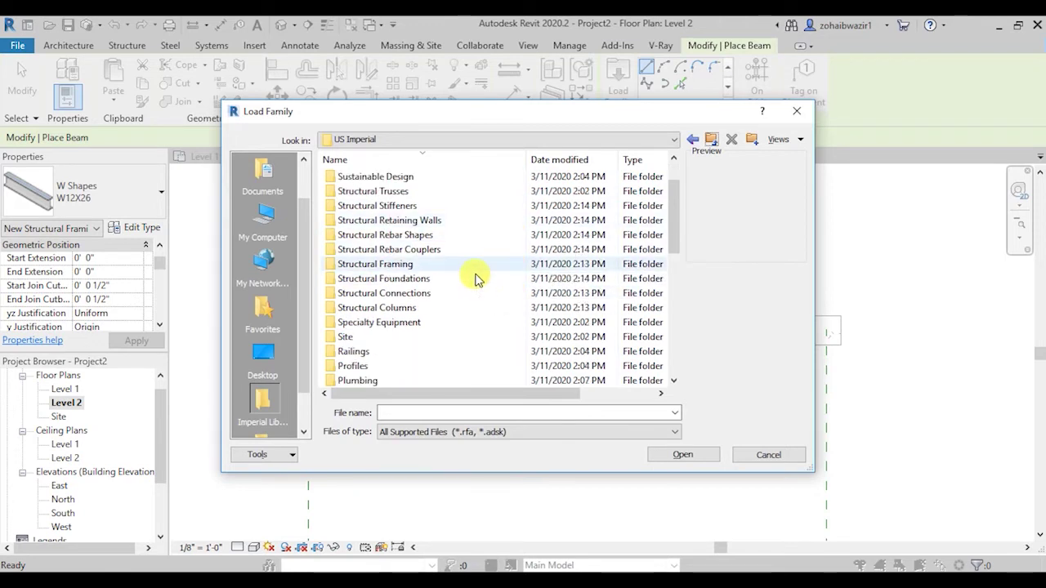
double_click(407, 278)
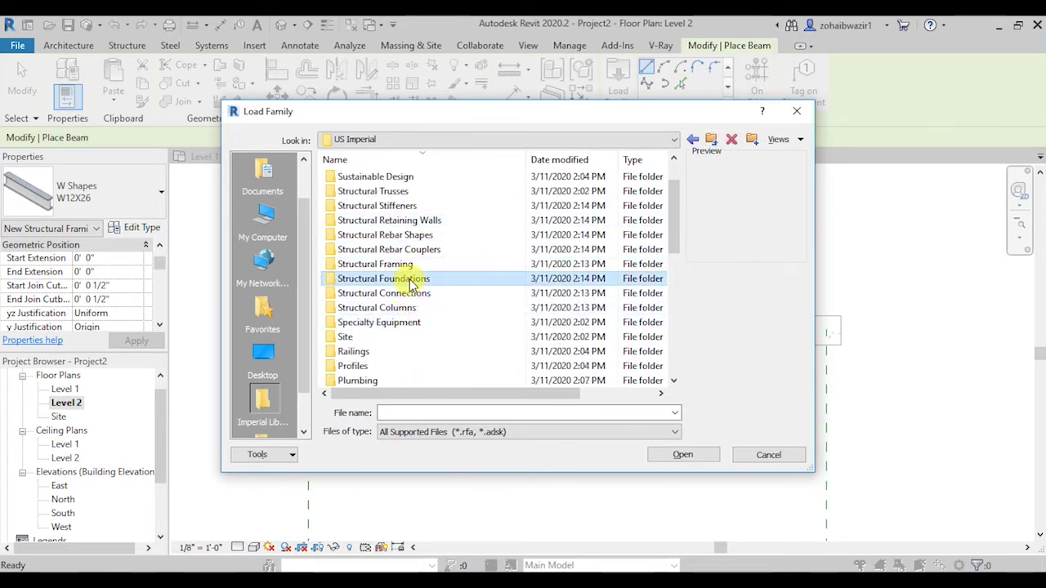
left_click(713, 140)
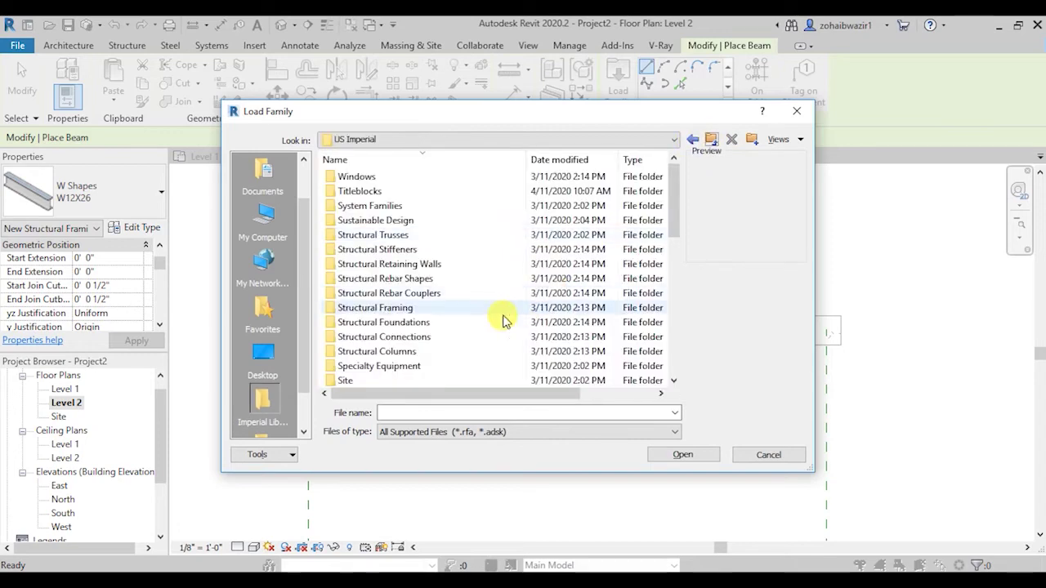
double_click(416, 309)
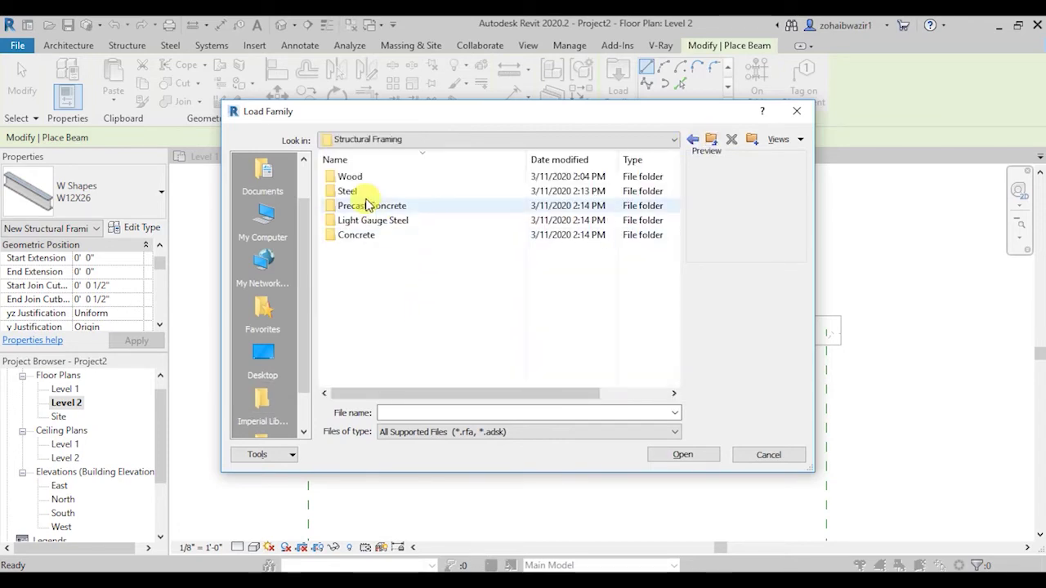
double_click(362, 235)
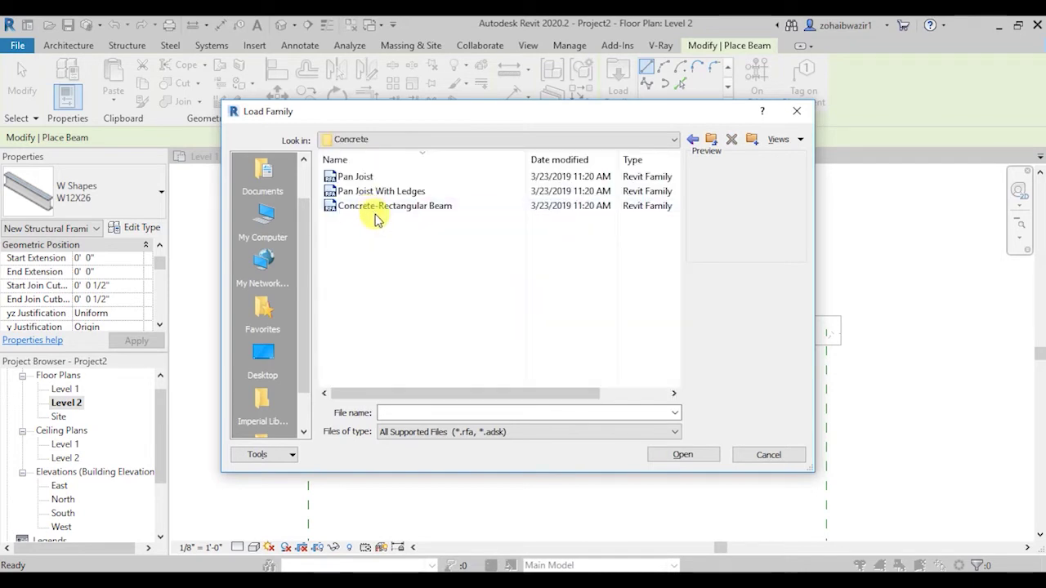
left_click(367, 207)
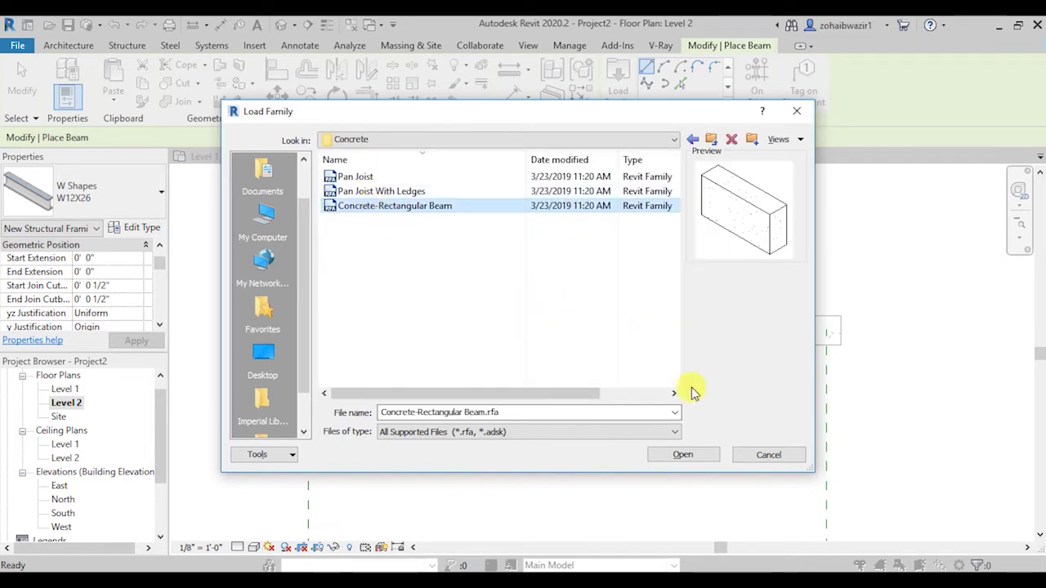
left_click(708, 454)
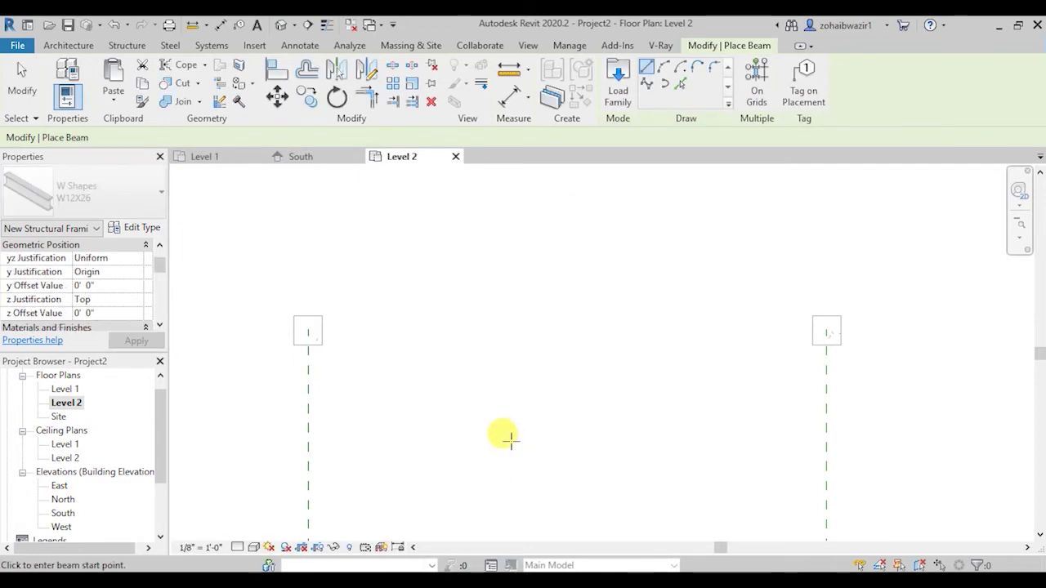
Duplicate the 16 x 32 beam type as a new type named 12 x24.
left_click(143, 228)
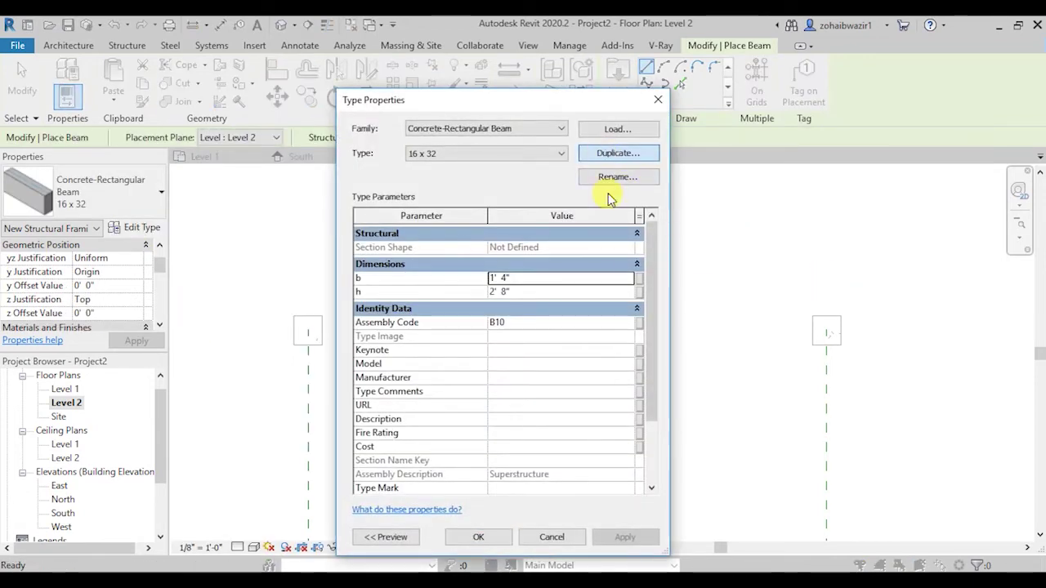
left_click(618, 154)
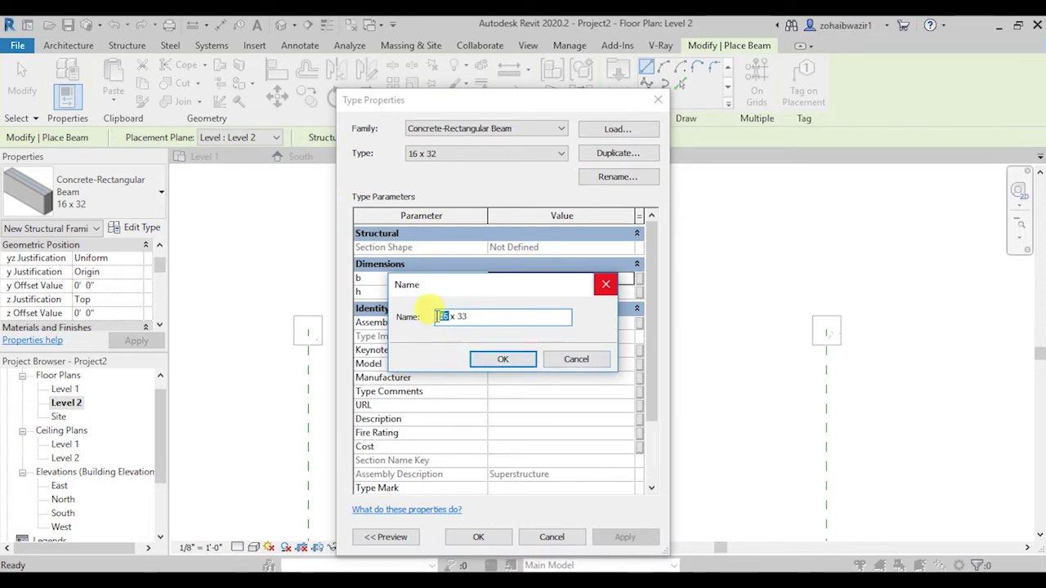
type("12")
left_click(468, 317)
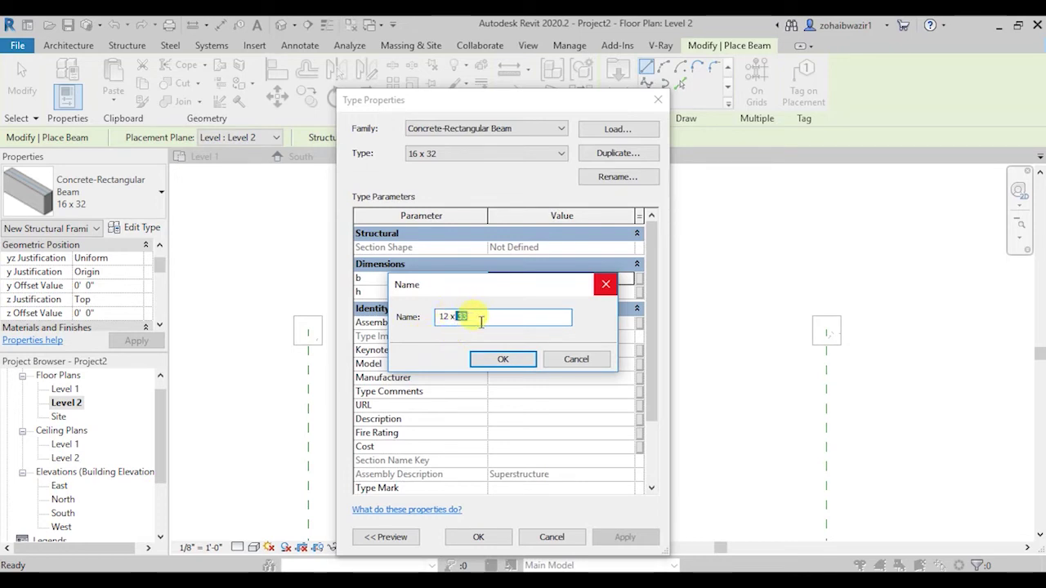
type("24")
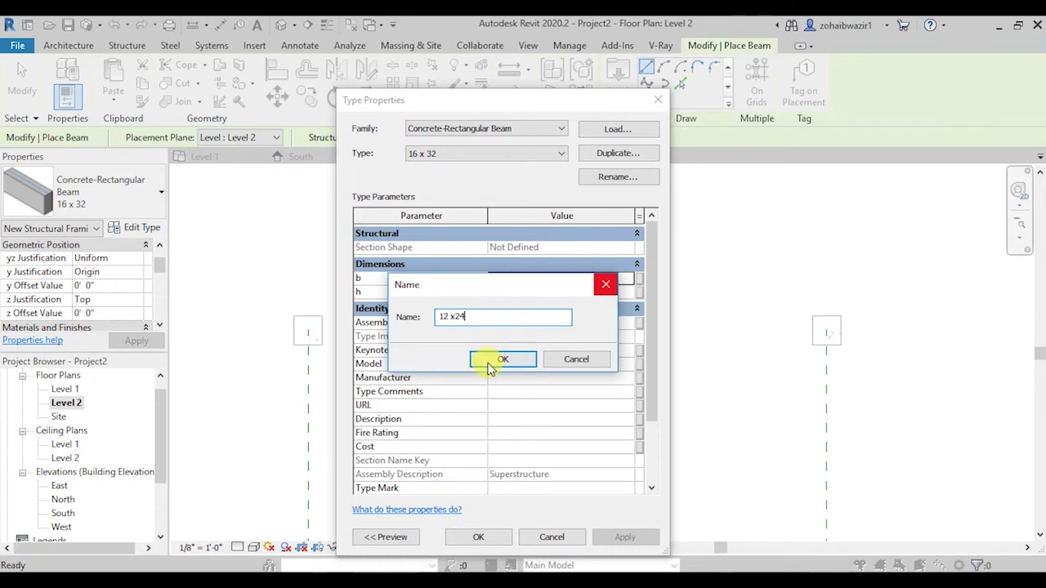
left_click(499, 359)
Set the 12 x24 type's width b to 1' 0" and depth h to 24".
left_click(512, 279)
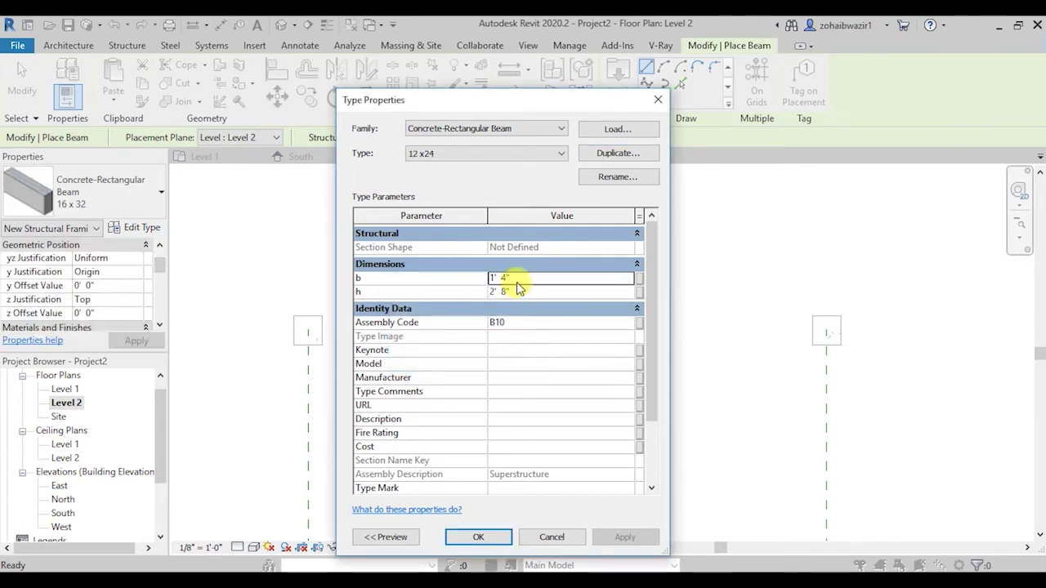
left_click_drag(517, 279, 454, 278)
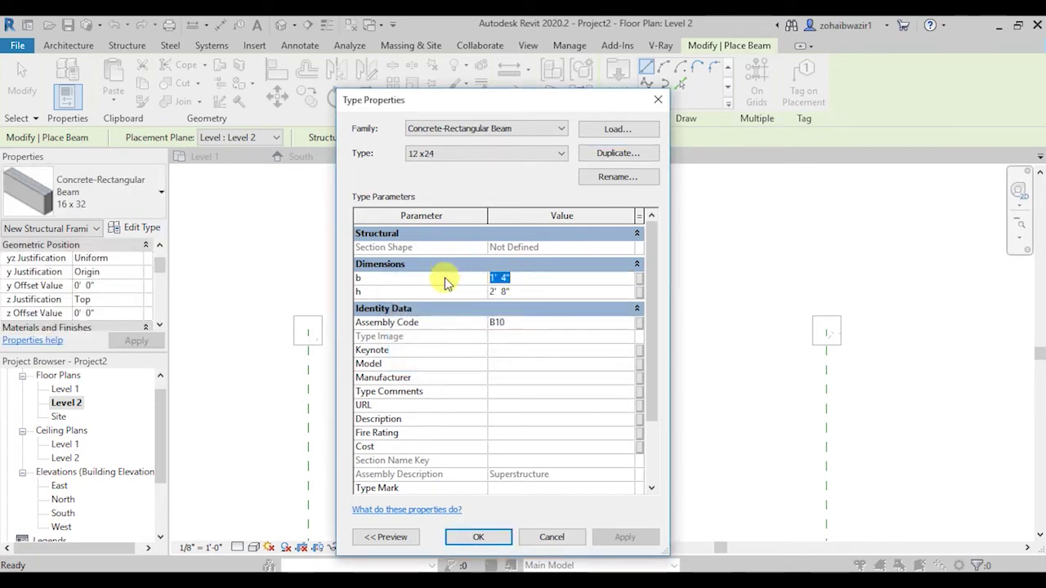
type("12")
key("Tab")
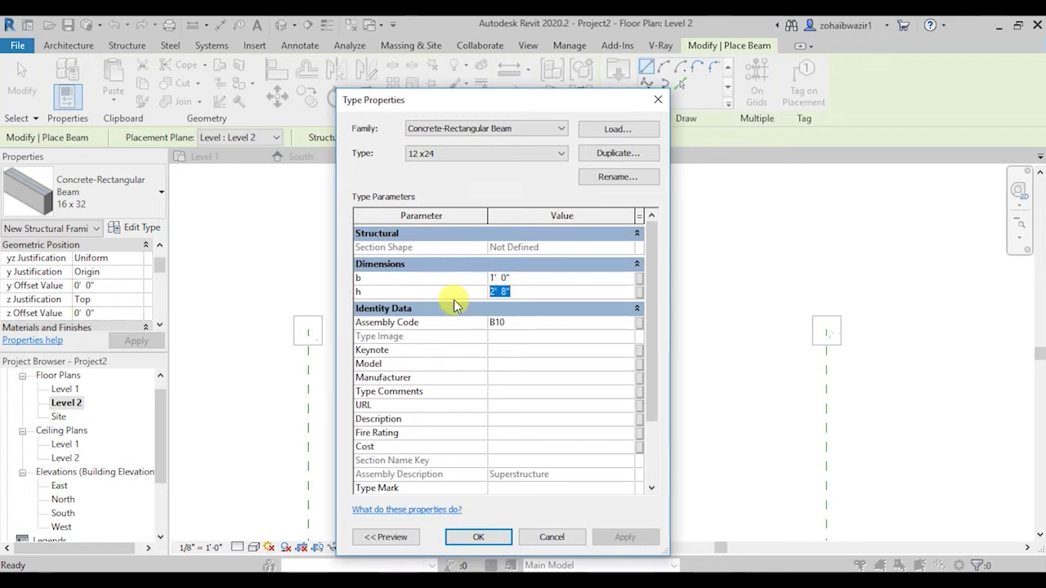
type("24")
type("\"")
left_click(479, 537)
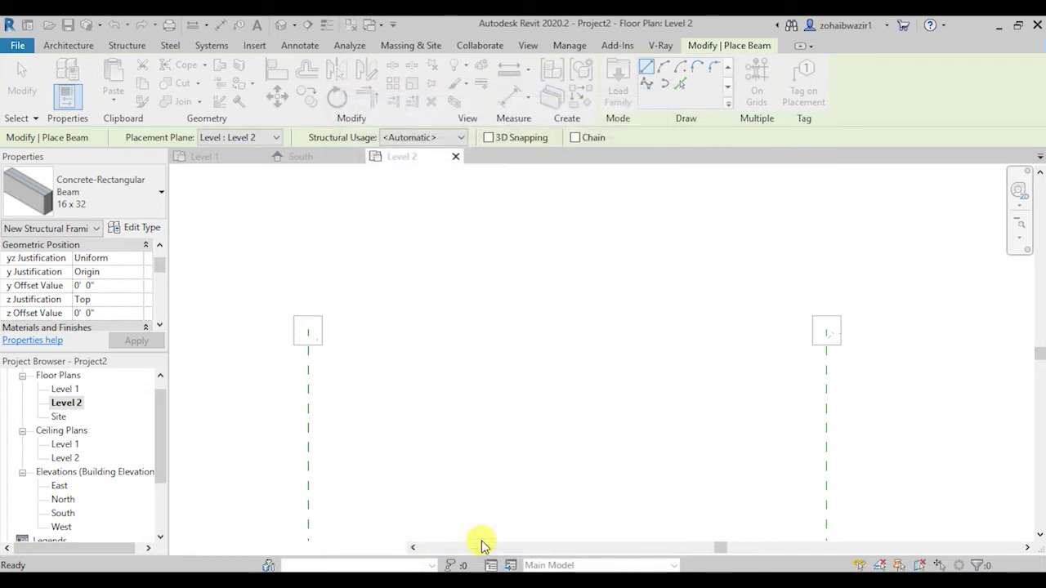
Draw the 12 x24 beam from the left column to the right column on Level 2.
left_click(295, 330)
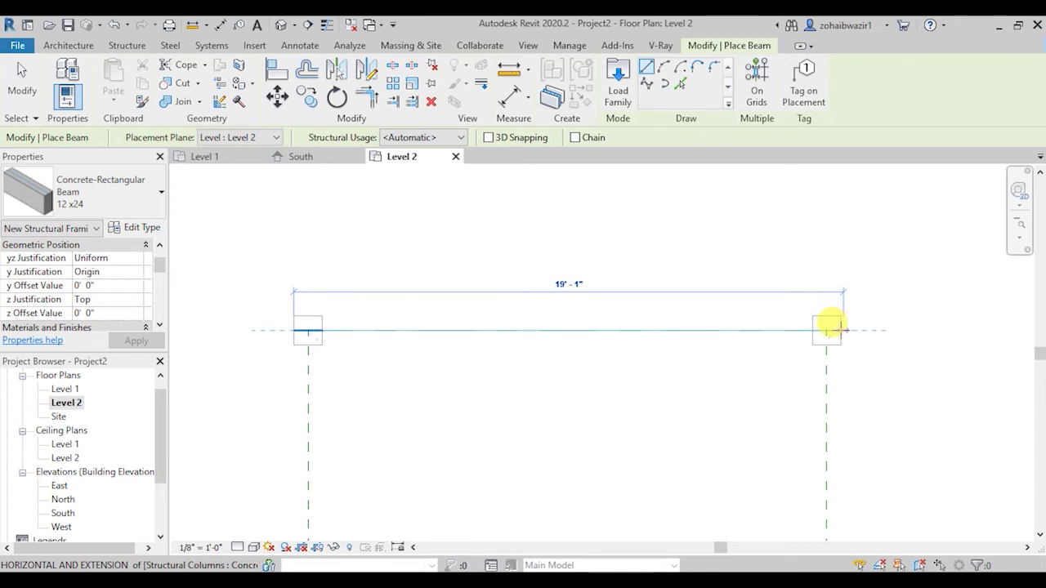
left_click(839, 330)
scroll(561, 280, "down", 2)
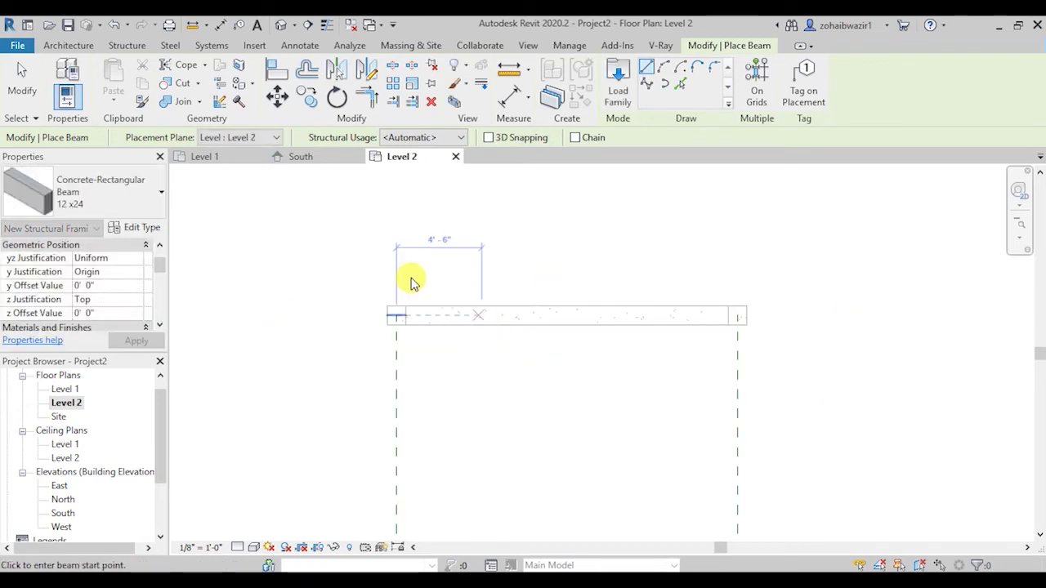
key("Escape")
Select the new concrete beam in the South elevation.
left_click(307, 164)
scroll(532, 385, "up", 3)
scroll(129, 269, "down", 1)
scroll(129, 269, "up", 1)
left_click(483, 368)
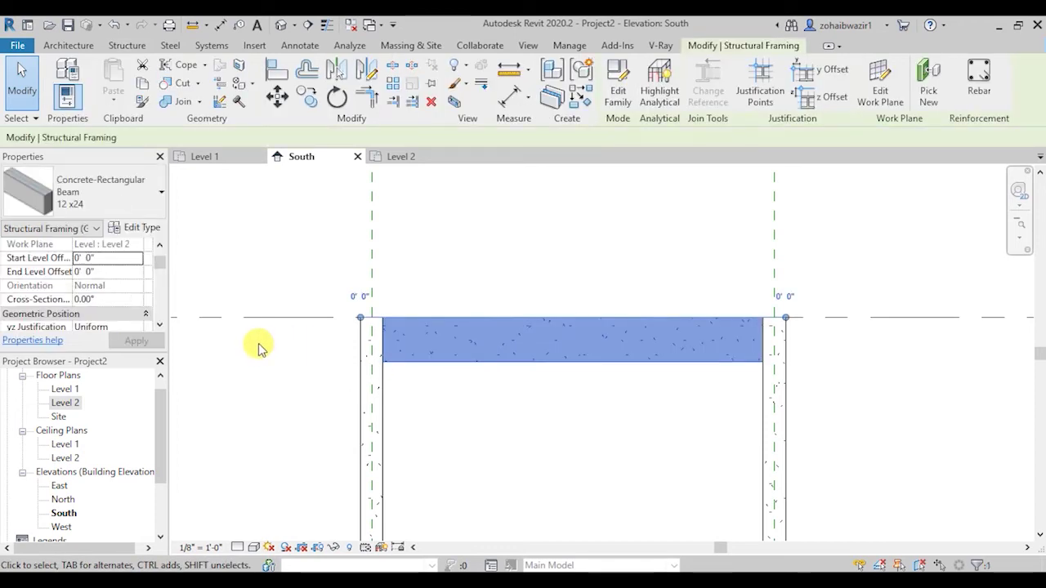
Set the beam's Start and End Level Offsets to 2' 0" and apply.
double_click(114, 258)
type("2")
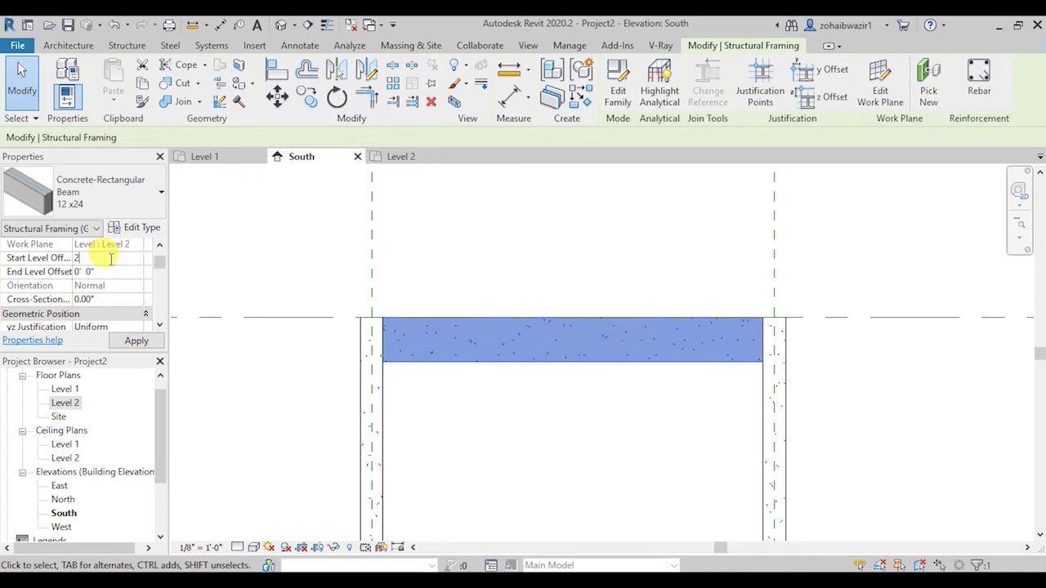
key("Tab")
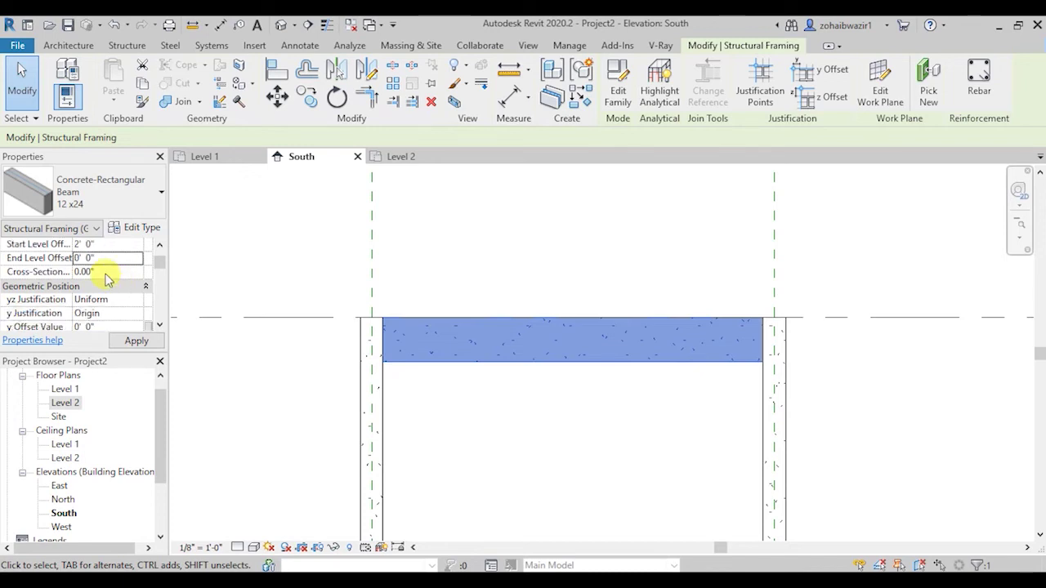
double_click(101, 258)
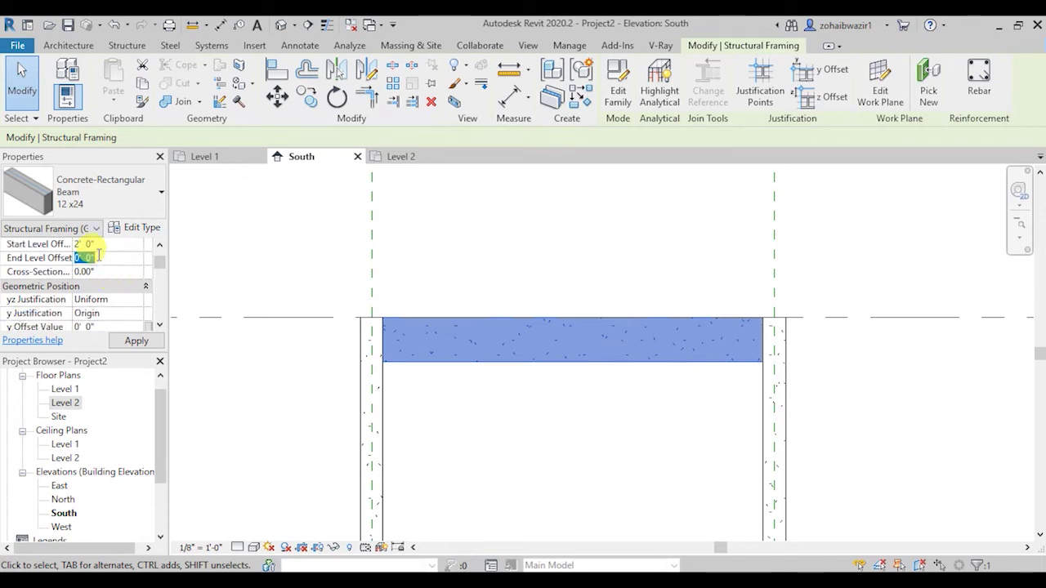
type("2")
left_click(135, 341)
Deselect the beam and zoom in on the left column and footing.
left_click(500, 378)
scroll(520, 347, "up", 1)
scroll(516, 356, "down", 1)
scroll(517, 368, "up", 1)
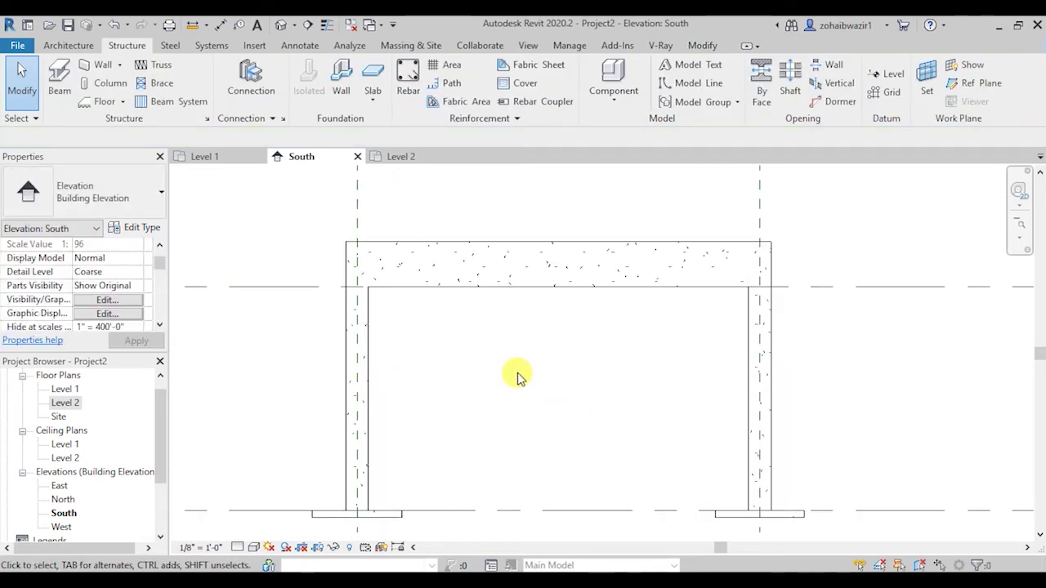
scroll(470, 351, "down", 1)
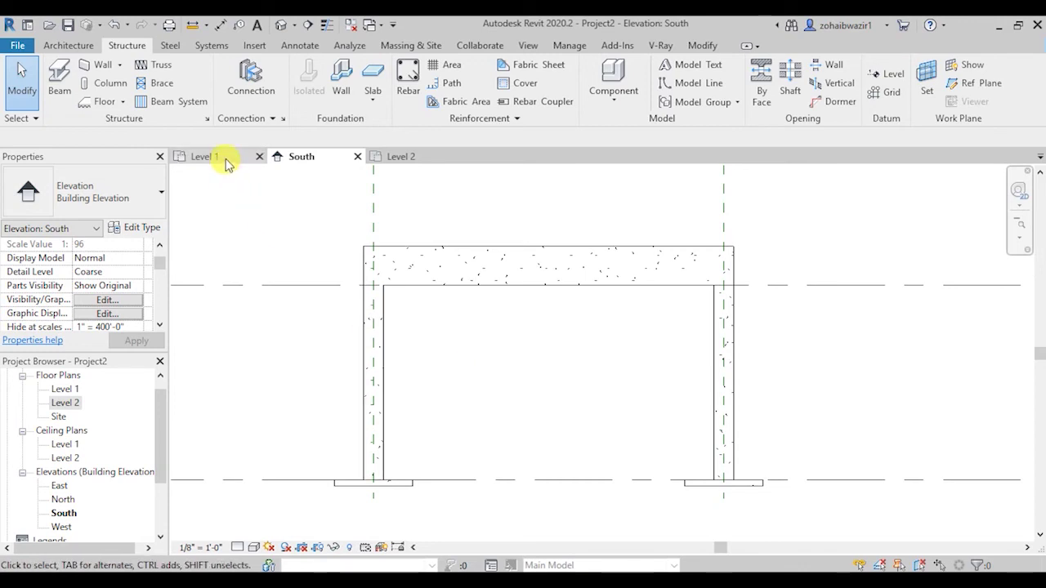
scroll(416, 515, "down", 2)
scroll(421, 415, "up", 2)
scroll(403, 448, "up", 1)
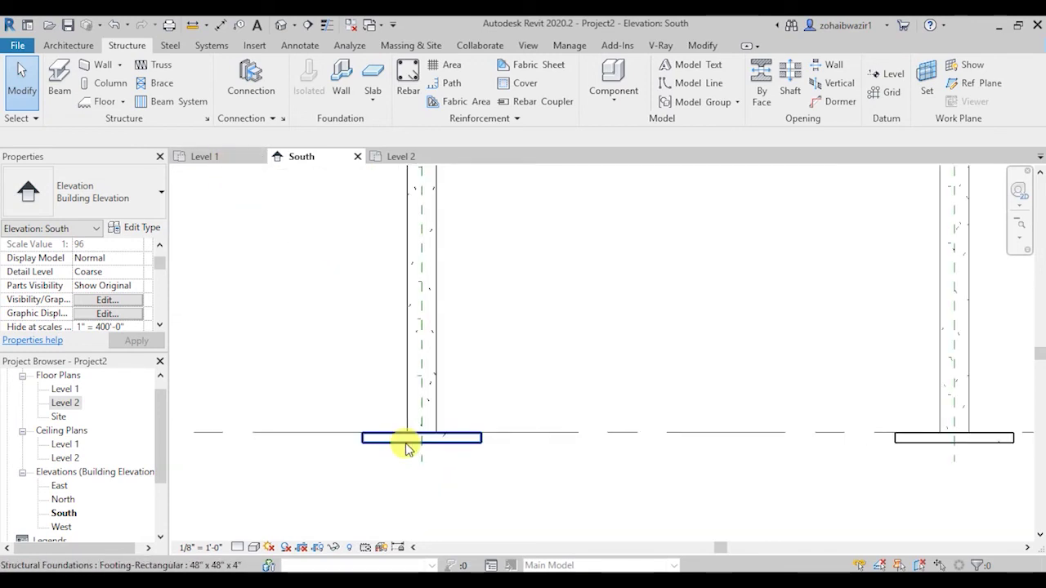
scroll(406, 449, "up", 1)
scroll(406, 451, "up", 2)
scroll(409, 430, "down", 1)
scroll(407, 429, "up", 1)
scroll(402, 400, "up", 1)
scroll(398, 423, "up", 2)
scroll(395, 423, "down", 1)
Set the South elevation view scale to 1 1/2" = 1'-0" and select the footing.
left_click(202, 547)
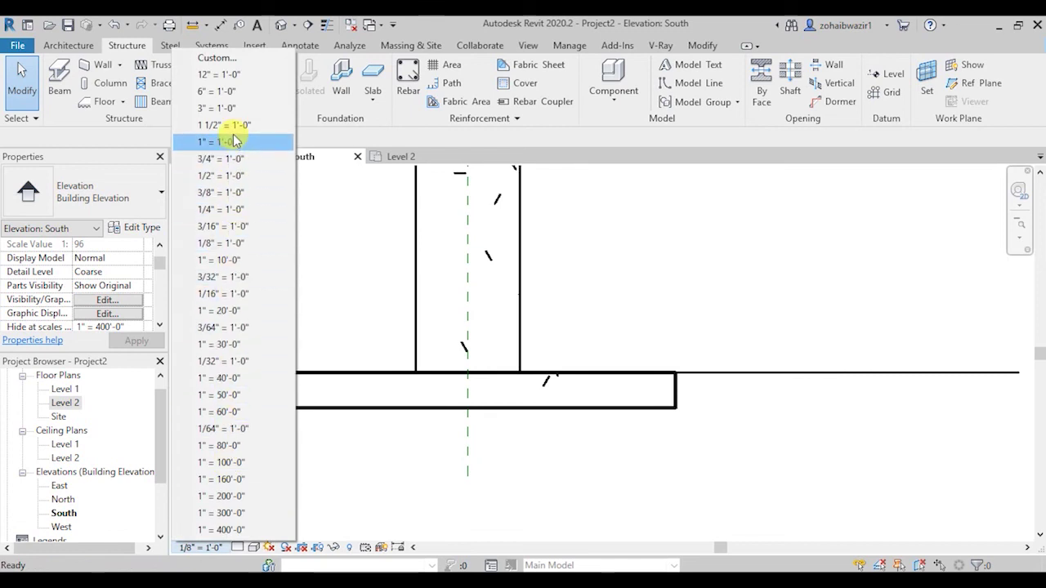
left_click(233, 125)
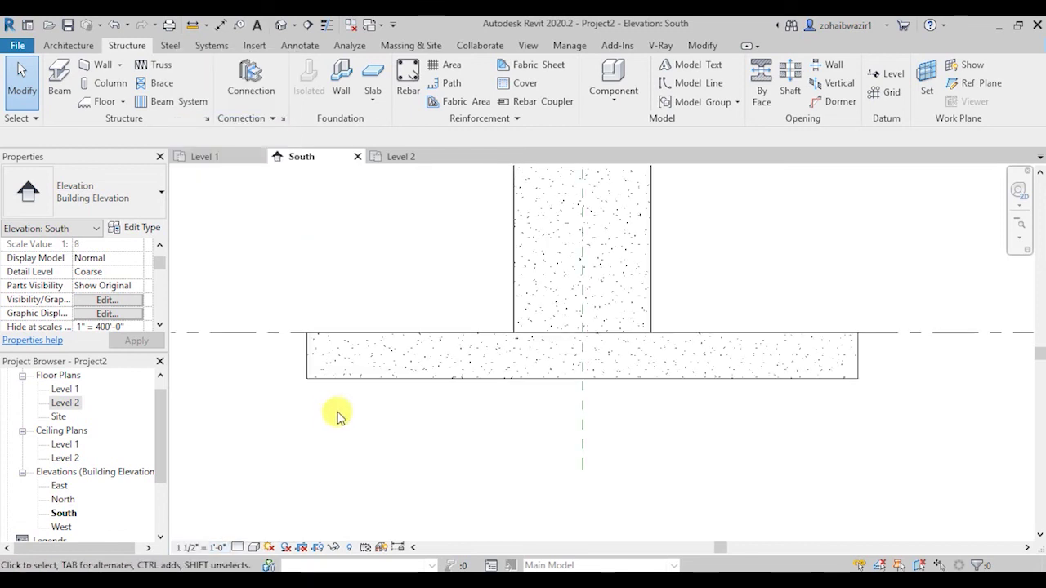
scroll(367, 367, "up", 2)
scroll(337, 367, "down", 1)
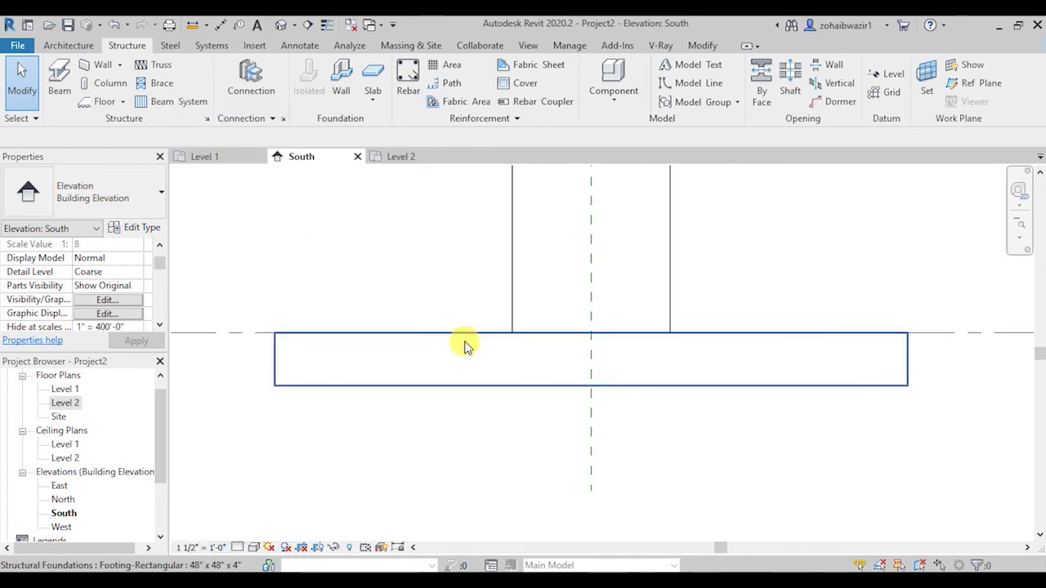
left_click(418, 391)
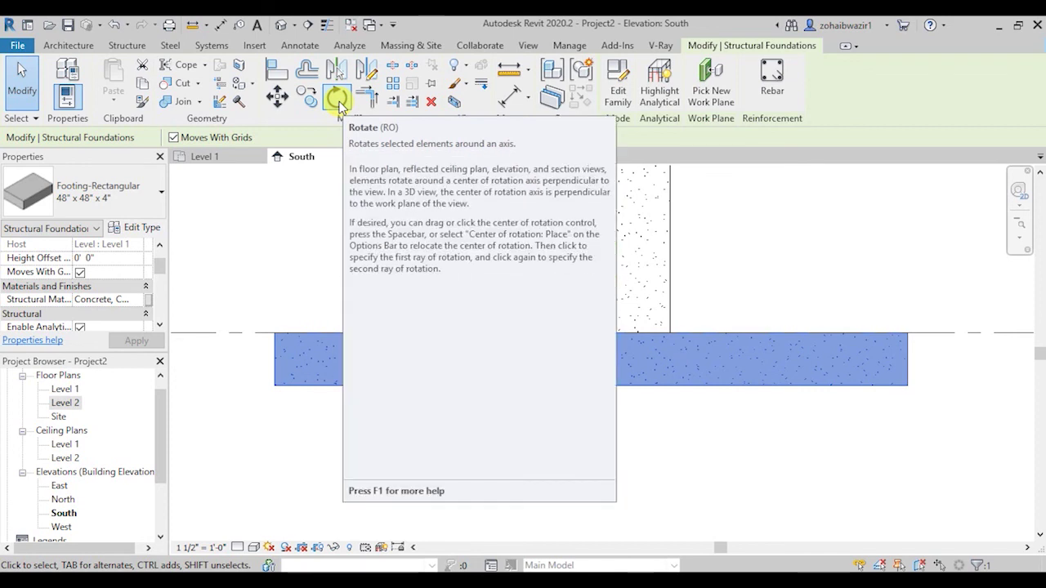
Assign Rebar Cover 1 <0'-1"> to the footing with the Structure tab's Cover tool.
left_click(127, 45)
left_click(522, 82)
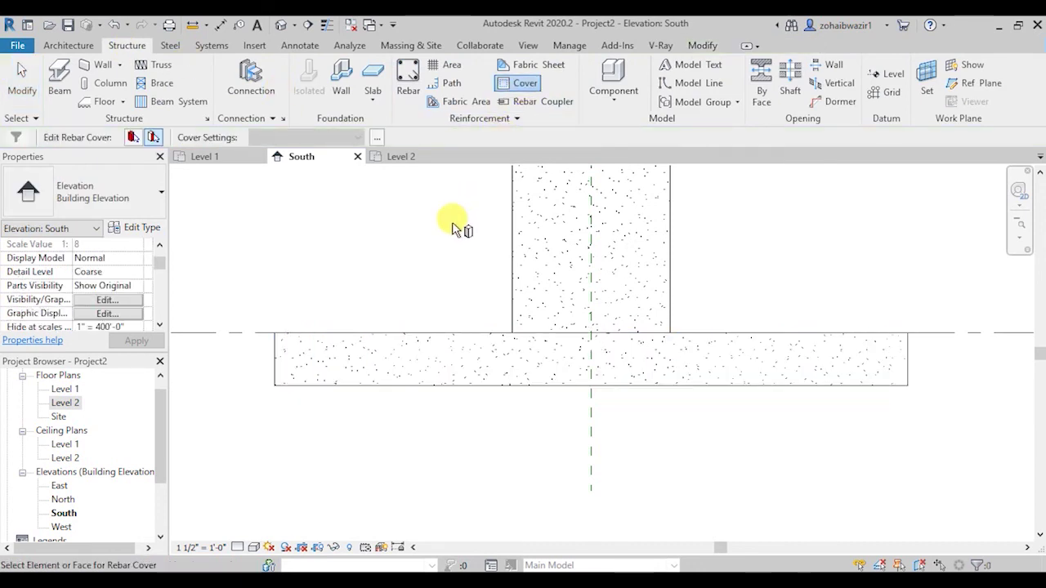
left_click(345, 337)
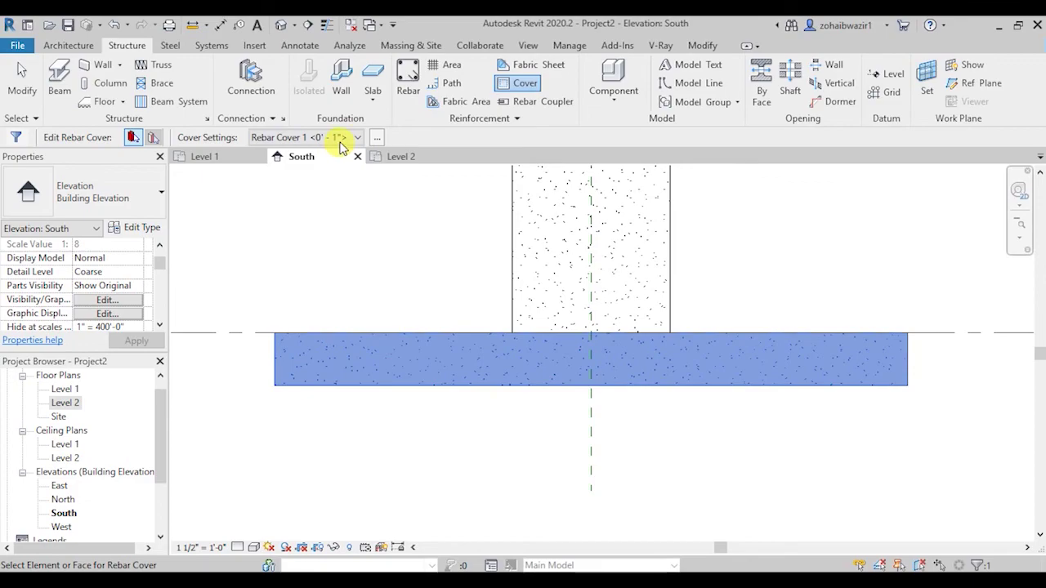